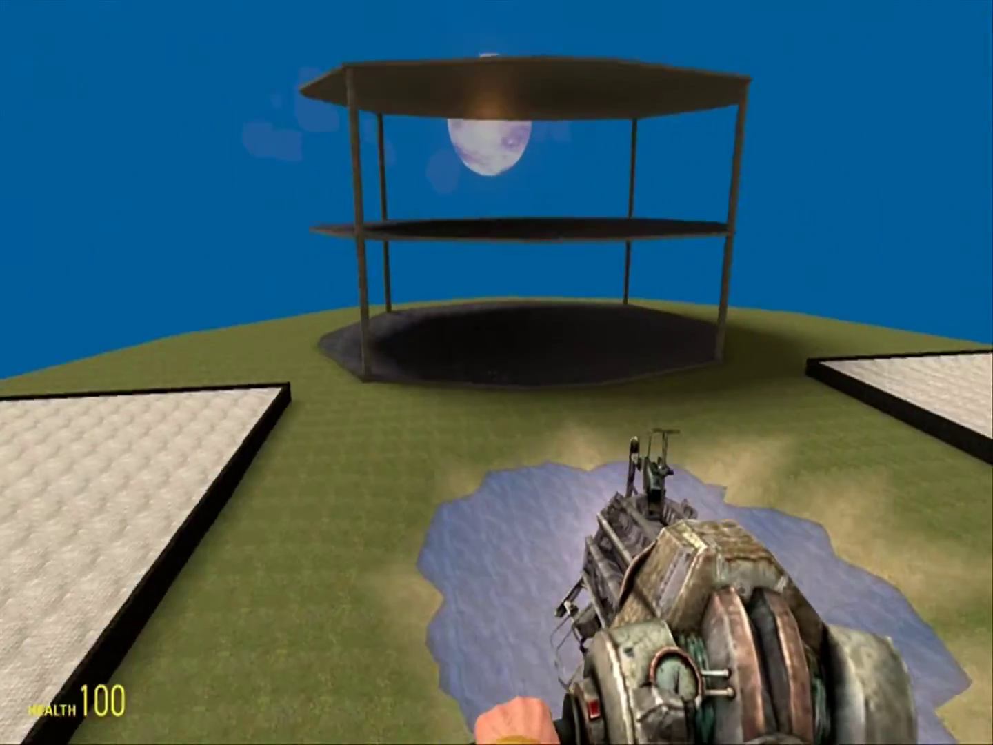
Fly over to the concrete pad and choose the ResourceNodes tool from the CAP tool set.
{"action": "key", "text": "d"}
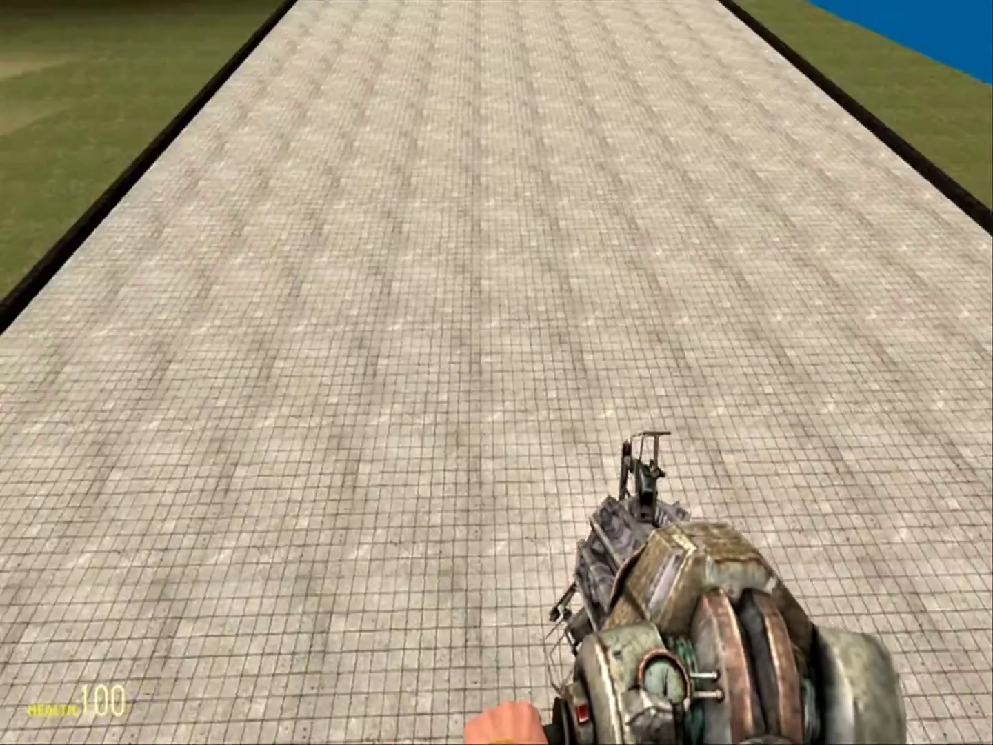
{"action": "key", "text": "q"}
{"action": "left_click", "coordinate": [715, 53]}
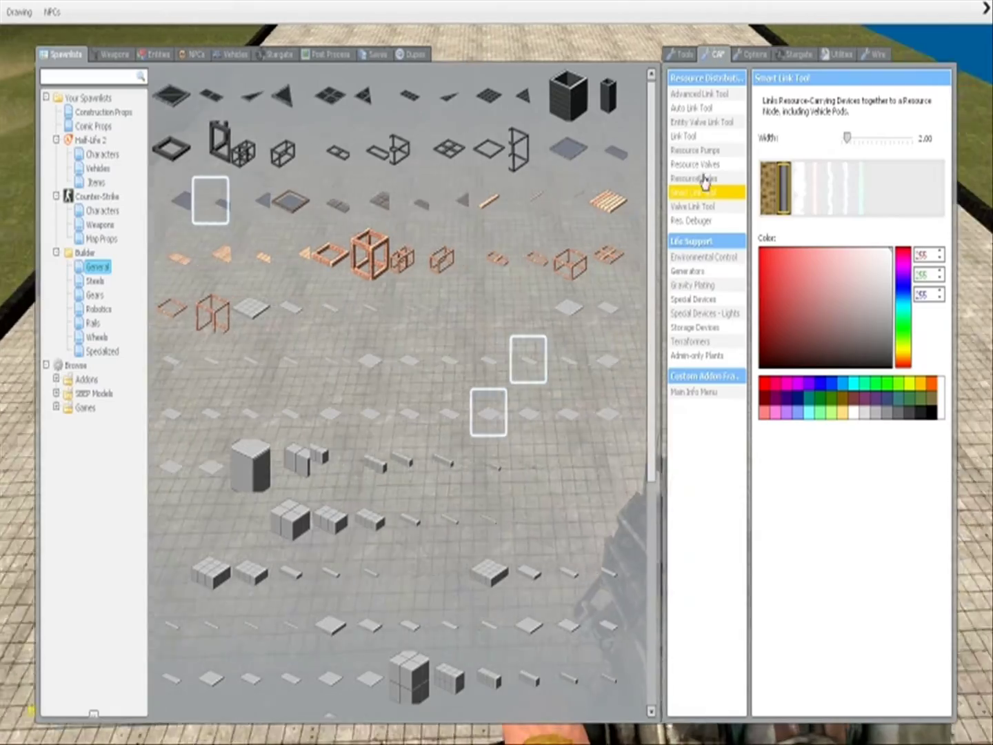
{"action": "key", "text": "q"}
{"action": "key", "text": "a"}
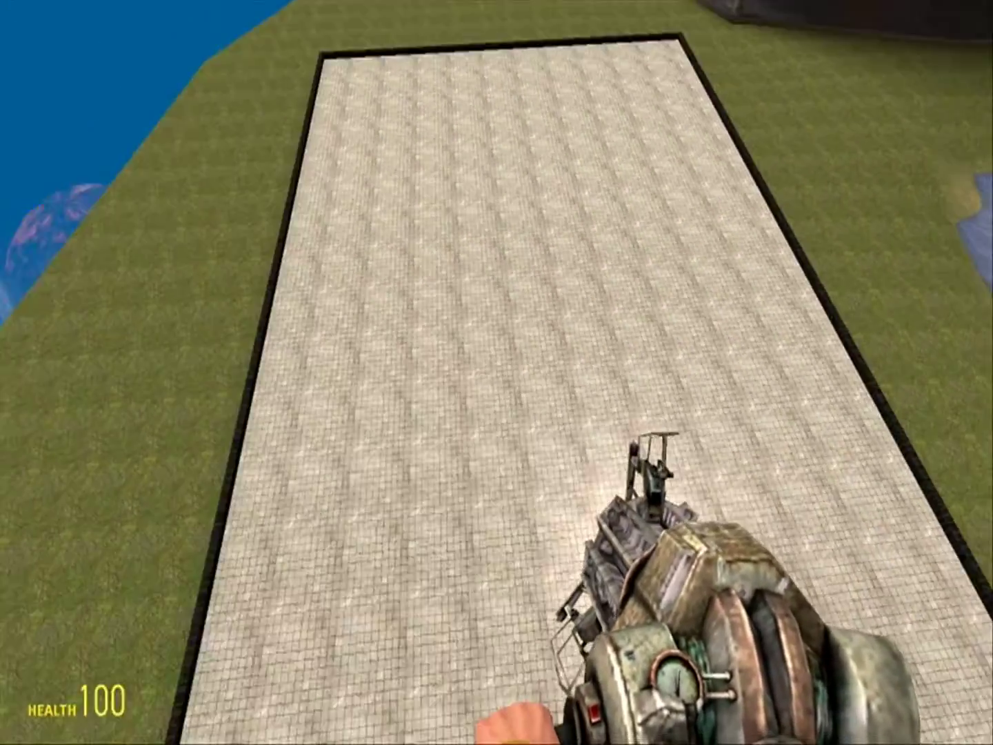
{"action": "key", "text": "q"}
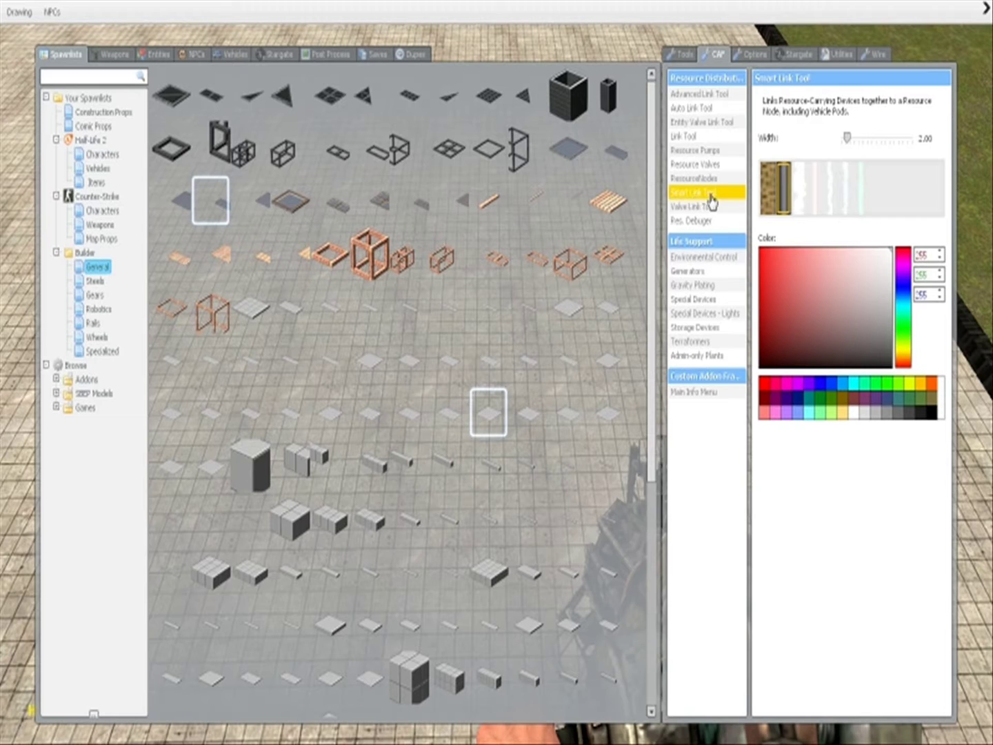
{"action": "left_click", "coordinate": [719, 284]}
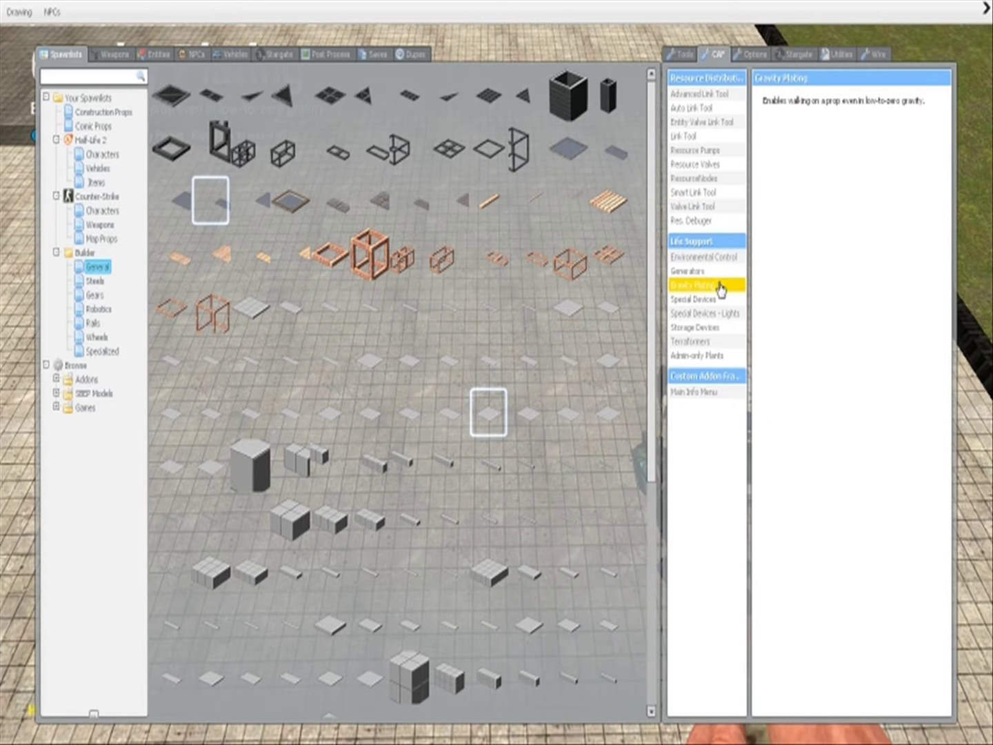
{"action": "left_click", "coordinate": [723, 195]}
{"action": "left_click", "coordinate": [721, 181]}
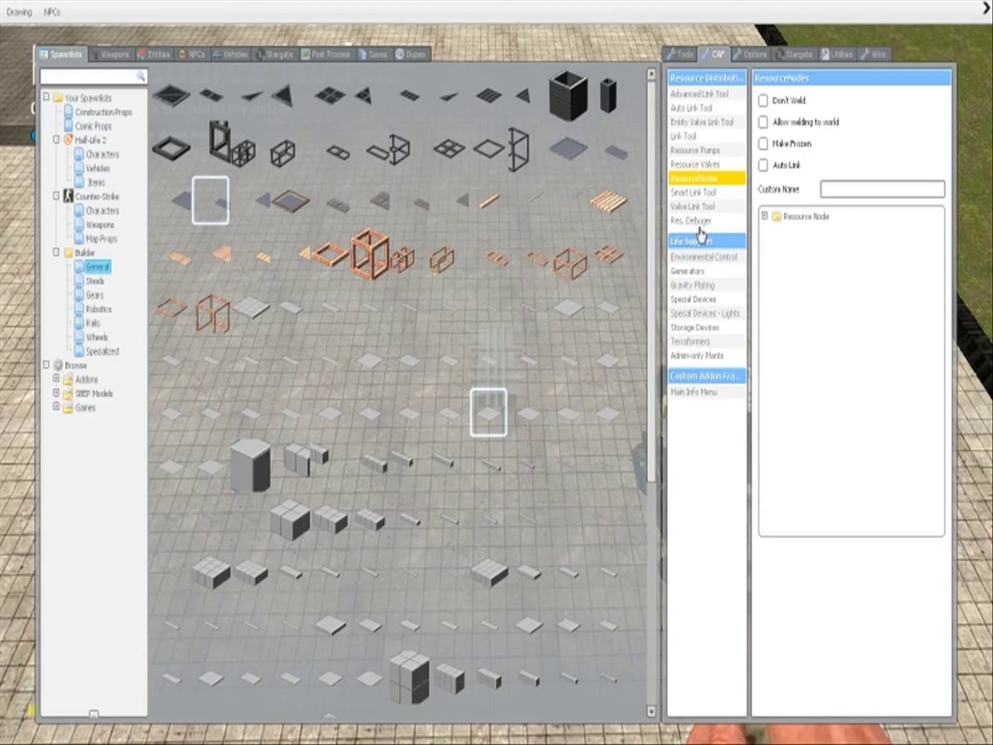
Spawn a Large Node 2048 resource node on the concrete pad and inspect its network display up close.
{"action": "key", "text": "q"}
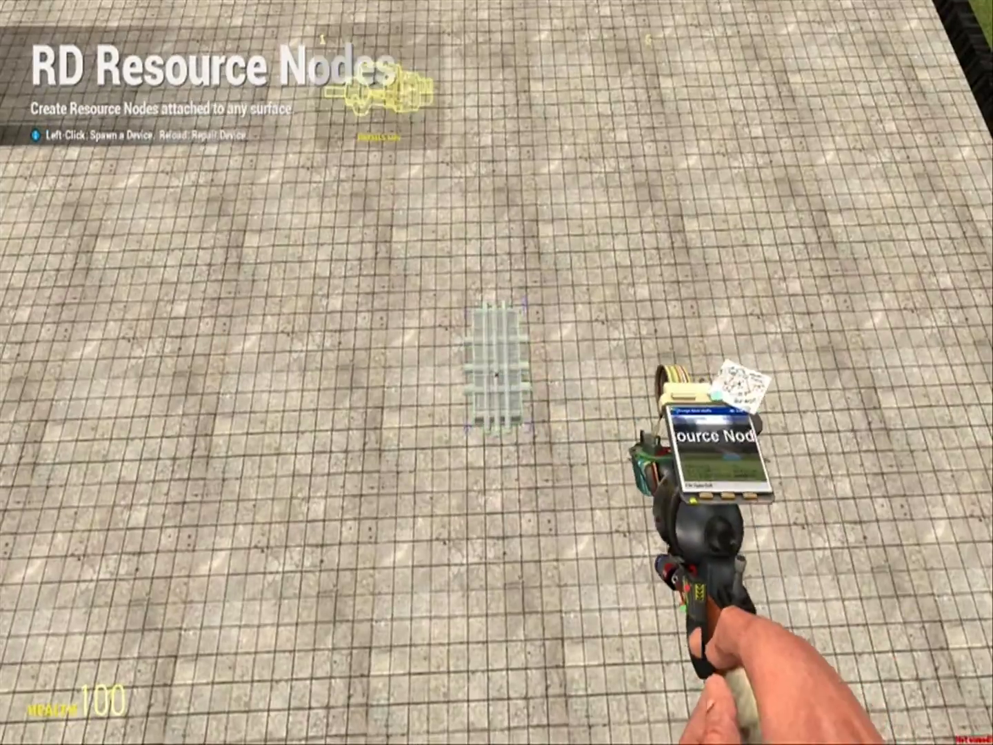
{"action": "left_click", "coordinate": [497, 375]}
{"action": "key", "text": "ctrl"}
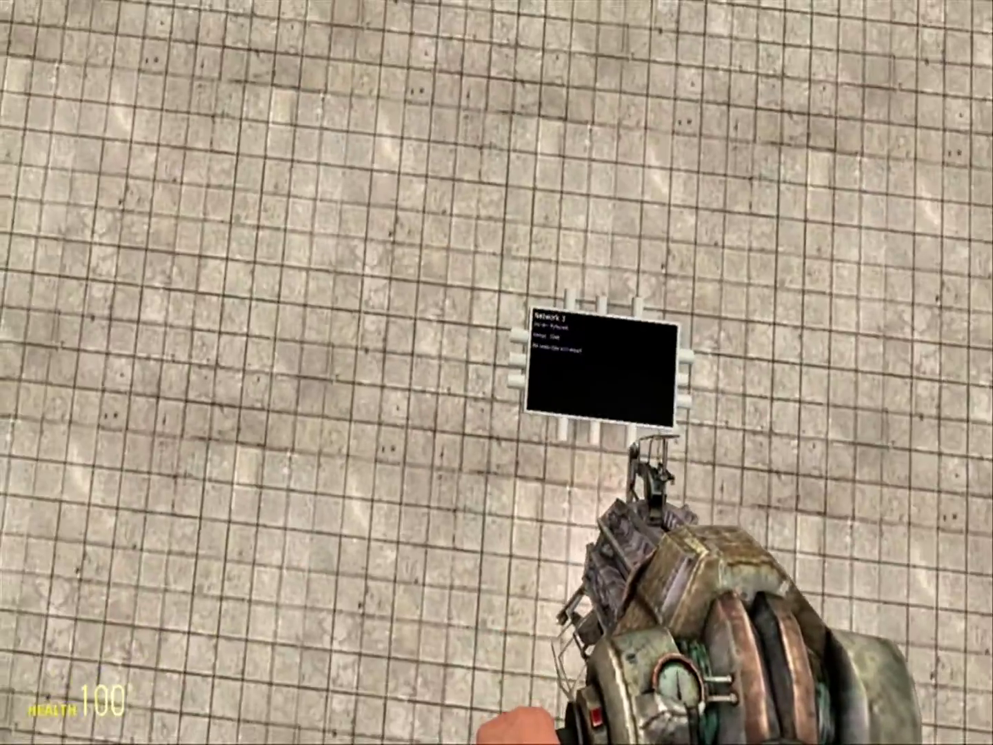
{"action": "key", "text": "w"}
{"action": "key", "text": "w"}
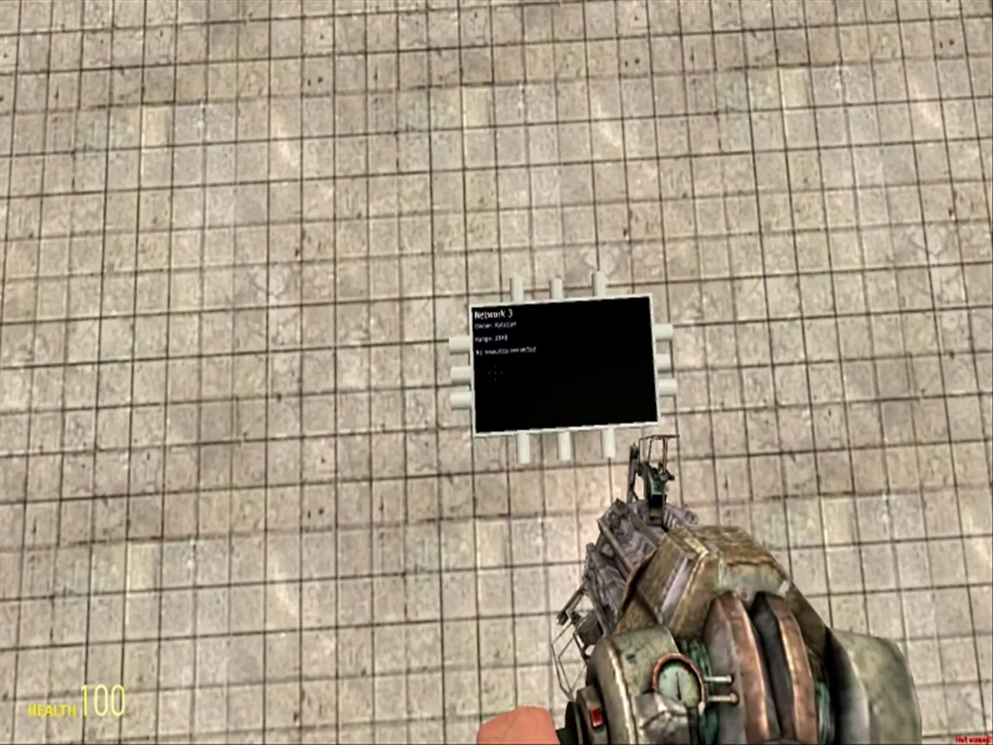
{"action": "key", "text": "ctrl"}
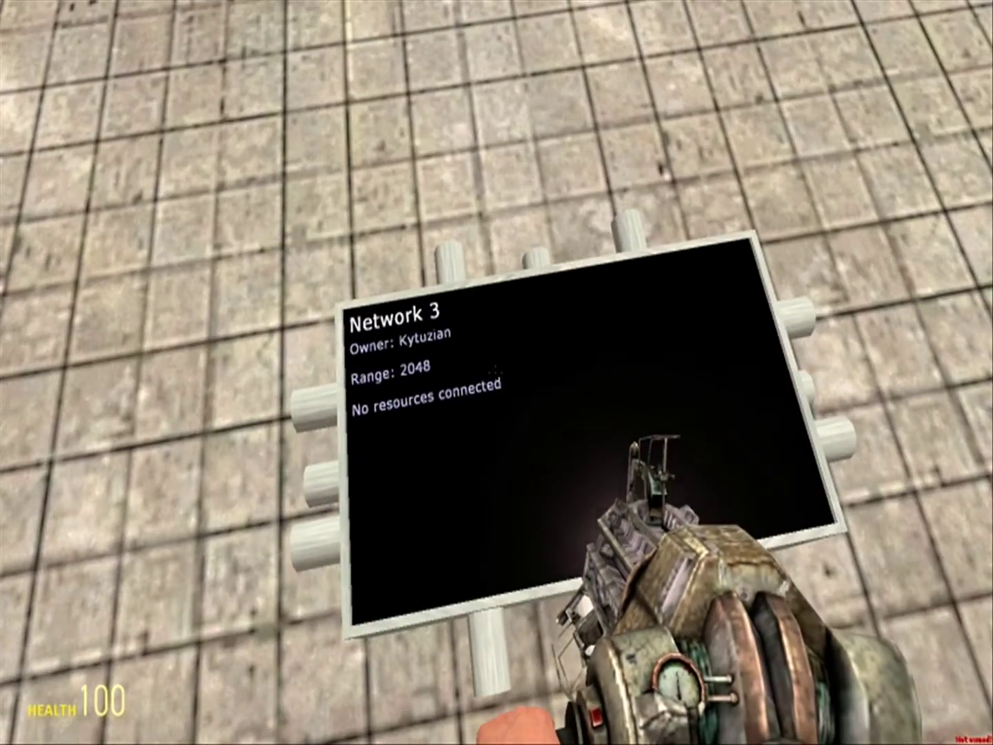
Spawn a CS Small straight pipe 1024 resource node on the concrete pad.
{"action": "key", "text": "q"}
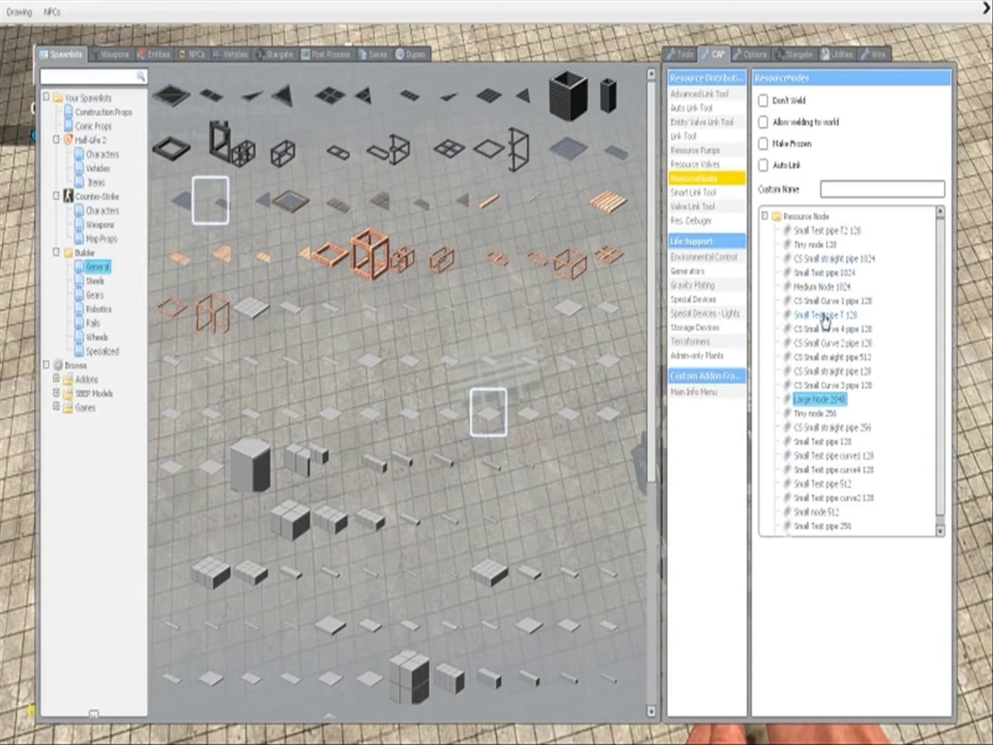
{"action": "left_click", "coordinate": [825, 318]}
{"action": "key", "text": "q"}
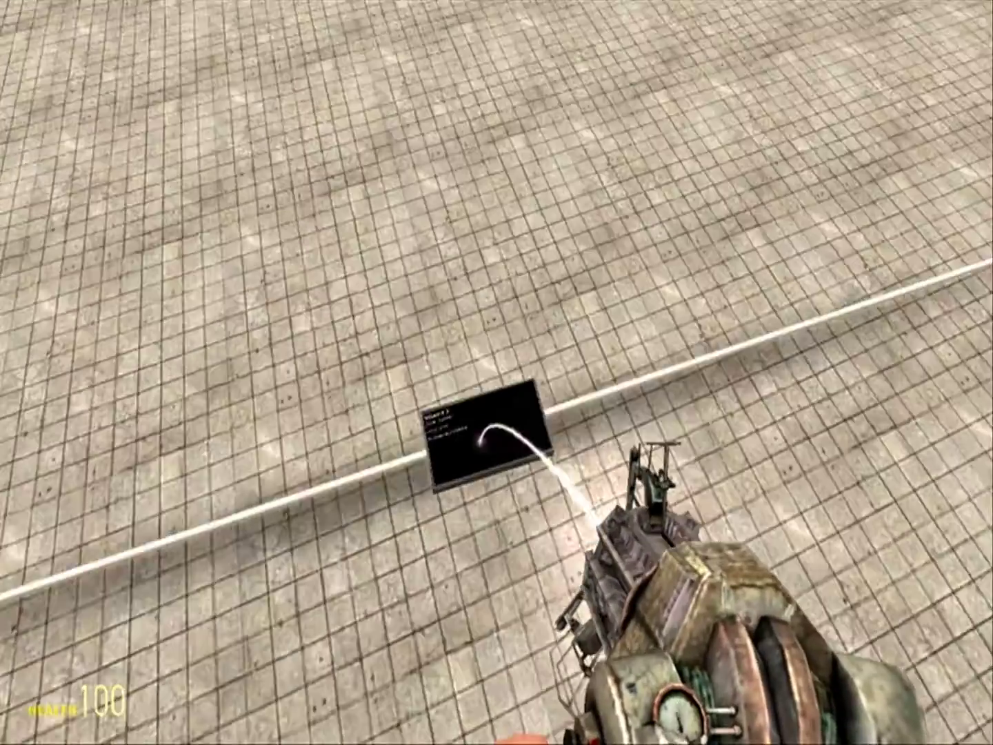
Examine the full length of the straight pipe node and its network display from a distance and up close.
{"action": "key", "text": "s"}
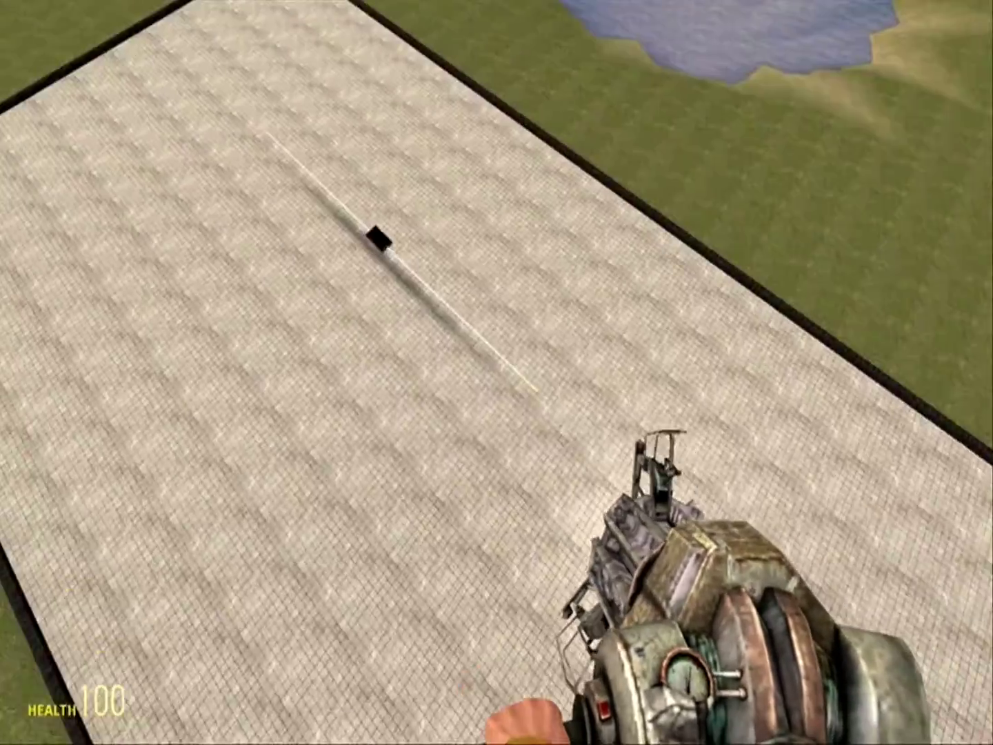
{"action": "key", "text": "a"}
{"action": "key", "text": "w"}
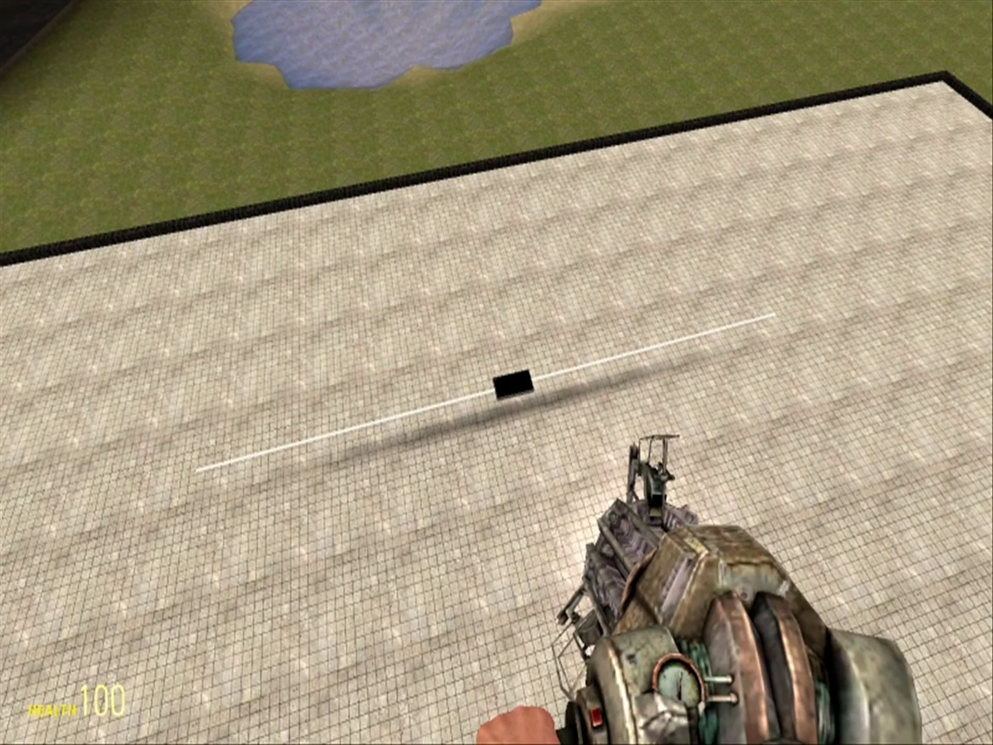
{"action": "key", "text": "w"}
{"action": "key", "text": "w"}
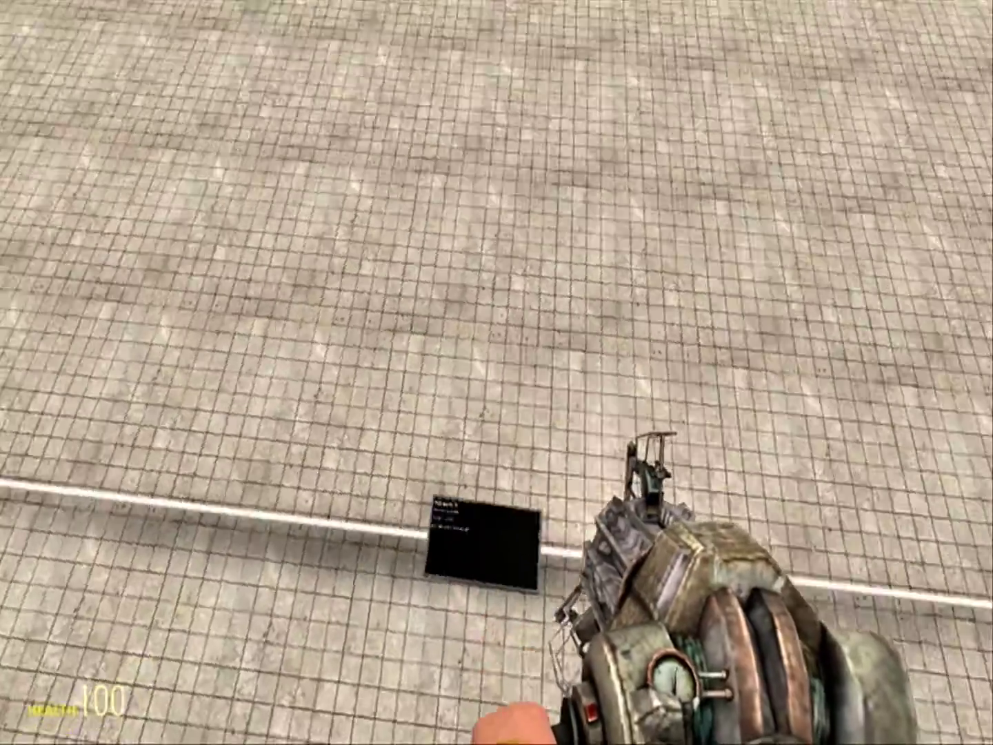
{"action": "key", "text": "w"}
{"action": "key", "text": "s"}
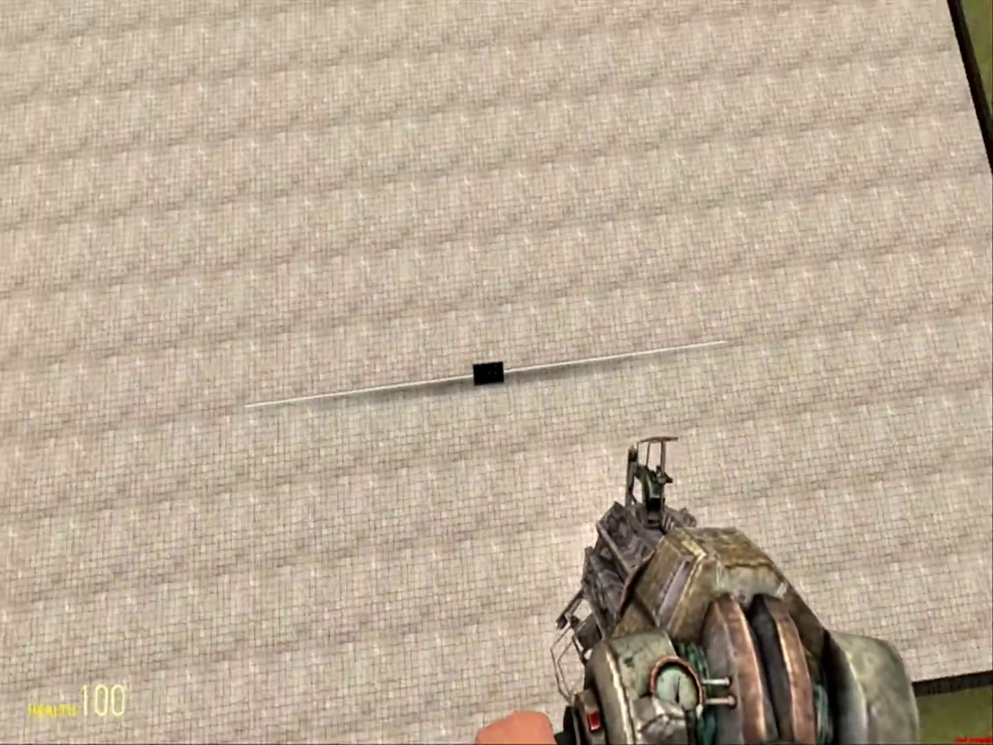
{"action": "key", "text": "w"}
Spawn a water tank with the Storage Devices tool on the pad beside the straight pipe node.
{"action": "key", "text": "q"}
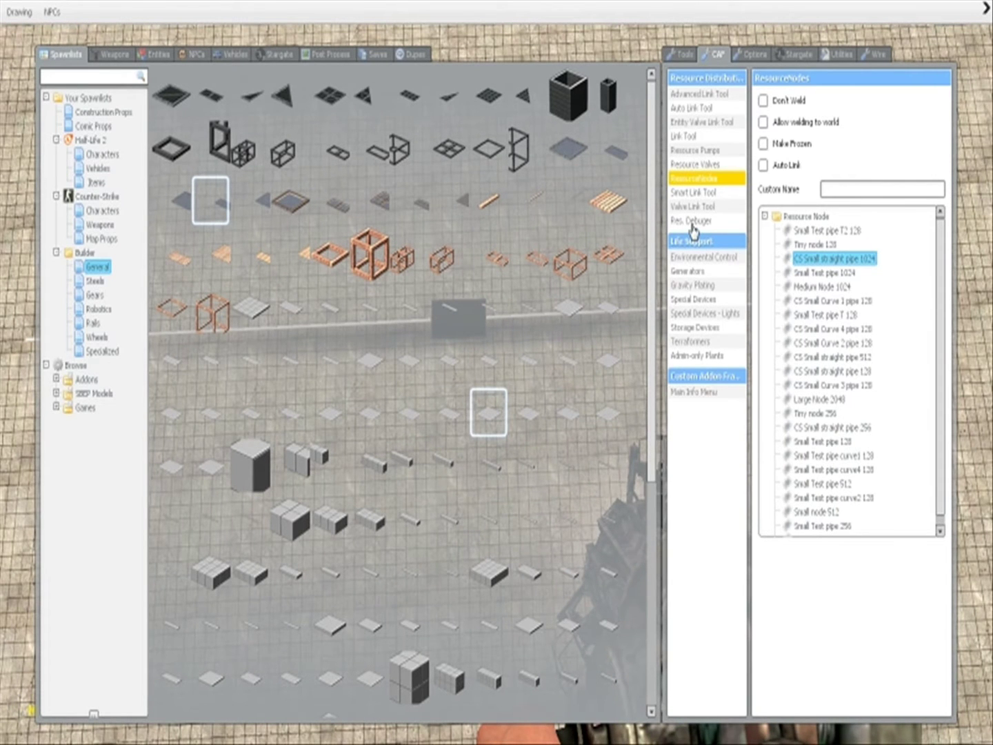
{"action": "left_click", "coordinate": [712, 192]}
{"action": "left_click", "coordinate": [711, 179]}
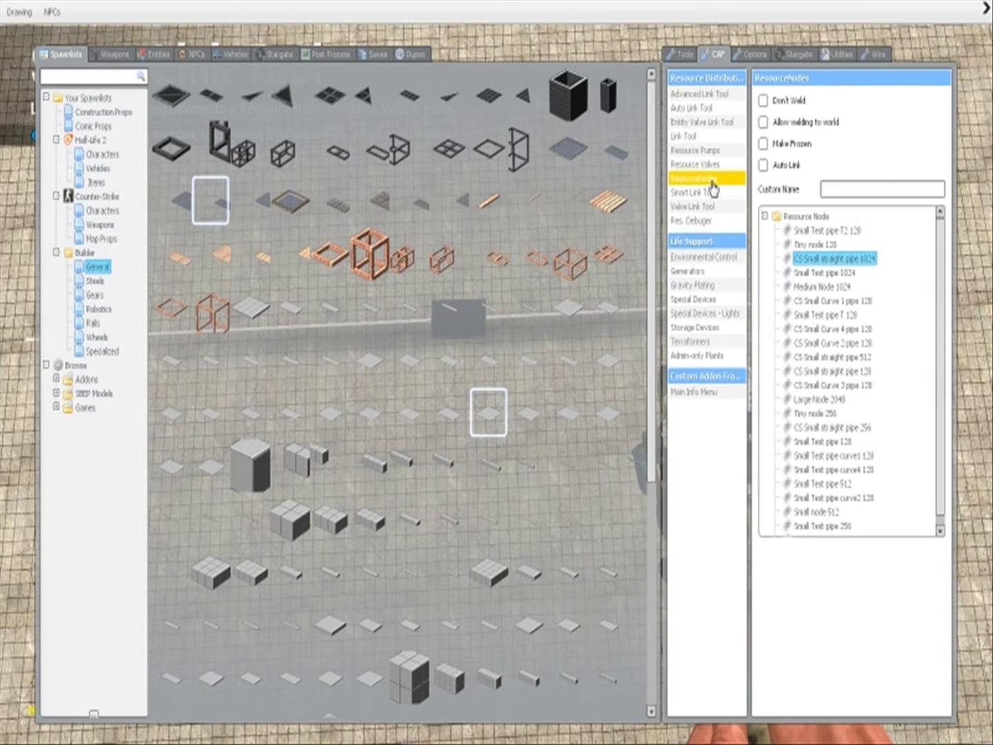
{"action": "left_click", "coordinate": [713, 329]}
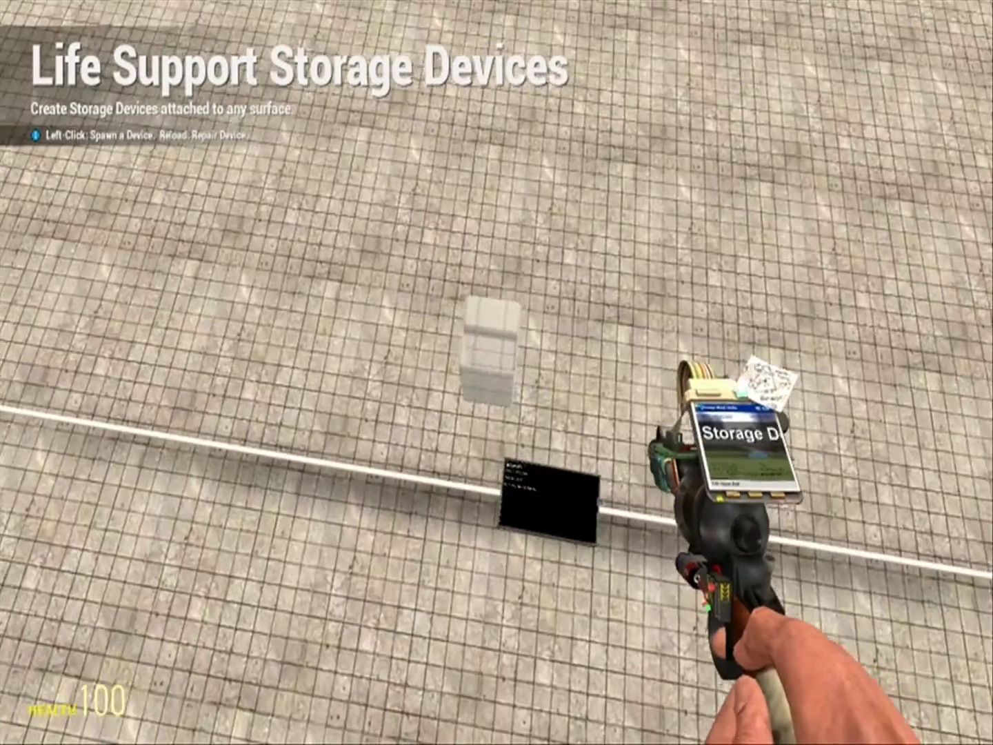
{"action": "left_click", "coordinate": [496, 372]}
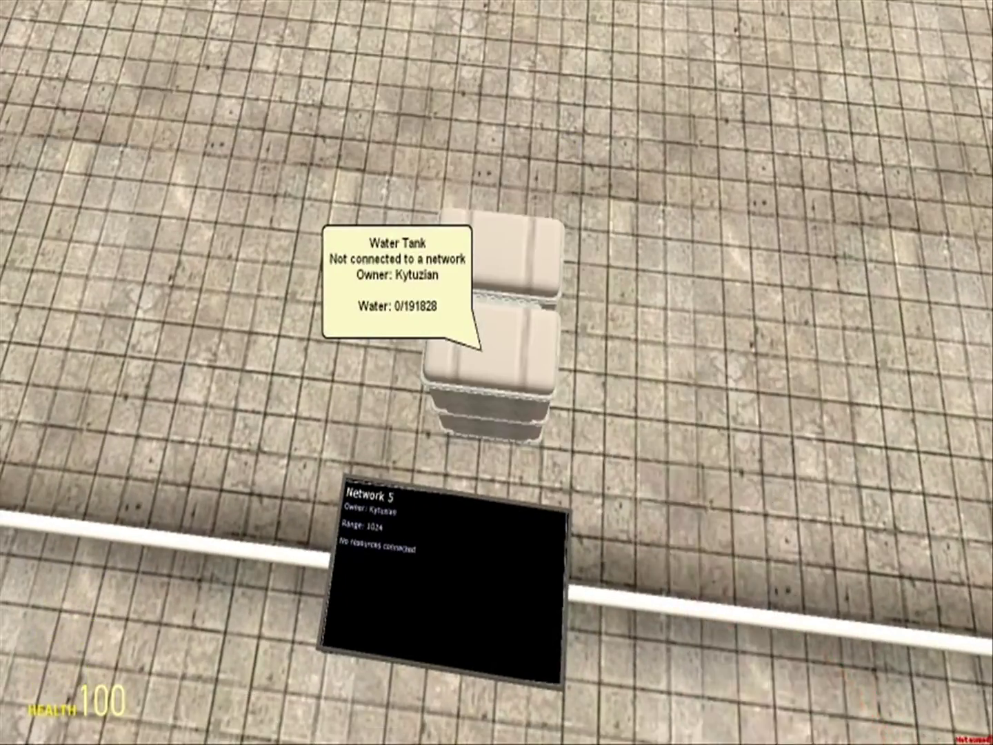
{"action": "key", "text": "q"}
{"action": "left_click", "coordinate": [706, 194]}
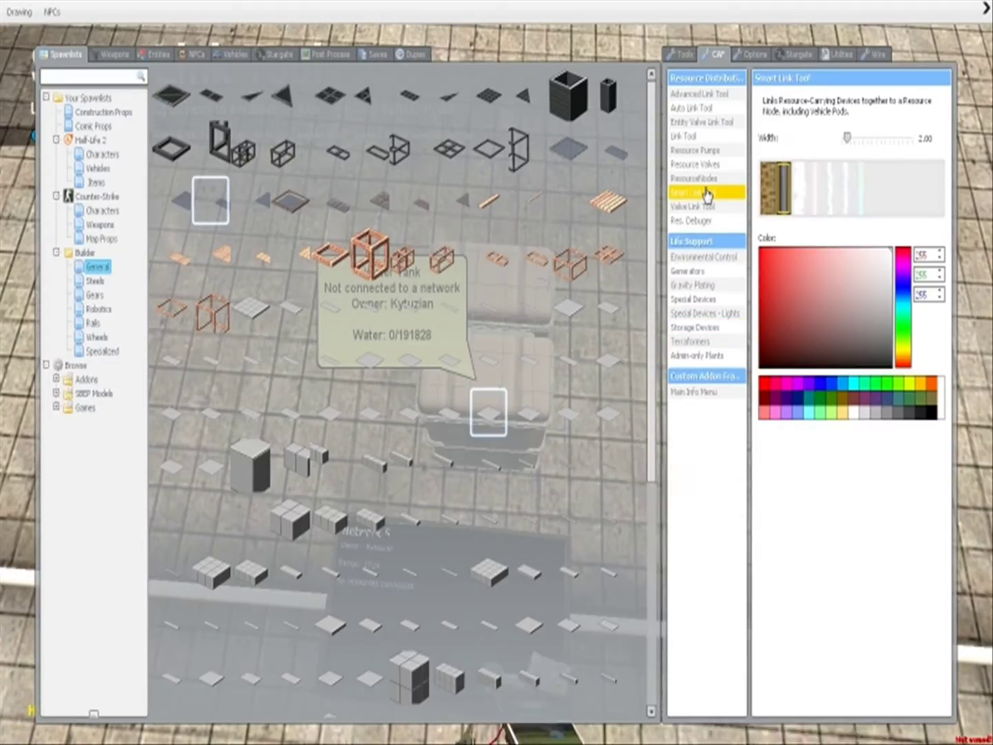
{"action": "key", "text": "q"}
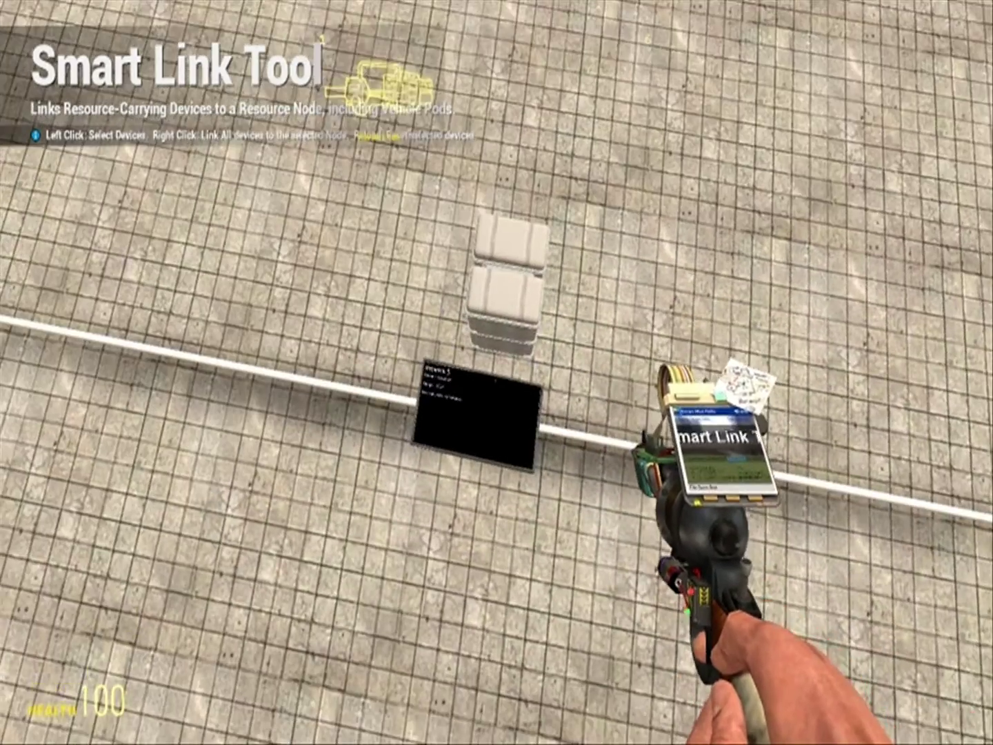
{"action": "left_click", "coordinate": [497, 373]}
Remove the straight pipe node beside the water tank, selecting the Smart Remover tool.
{"action": "key", "text": "q"}
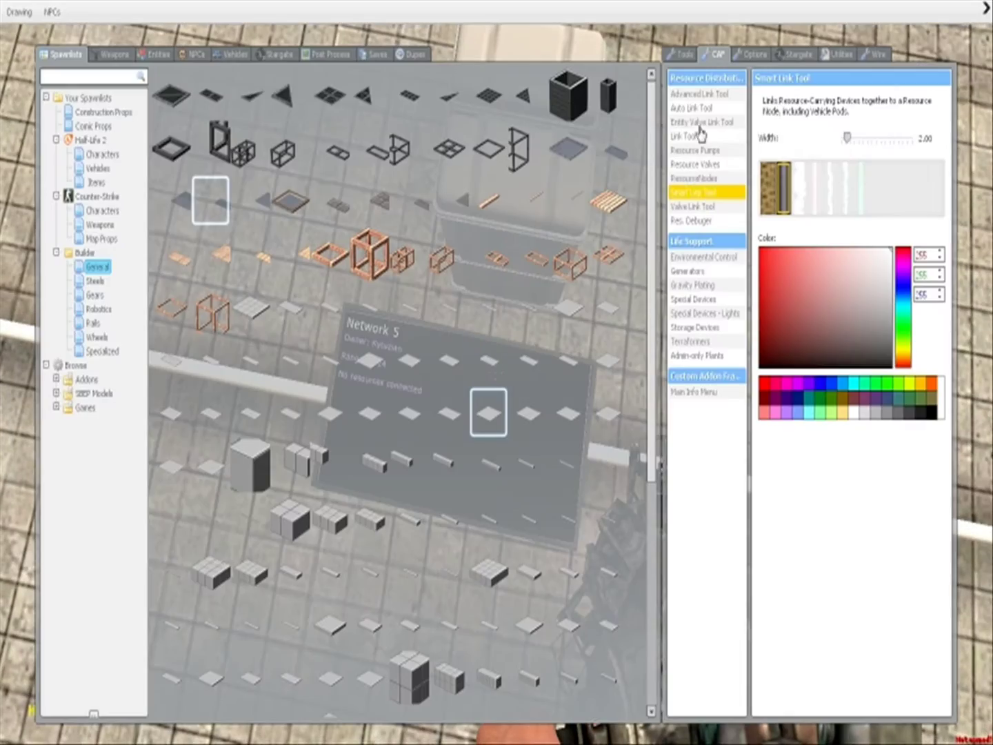
{"action": "left_click", "coordinate": [677, 56]}
{"action": "left_click", "coordinate": [699, 538]}
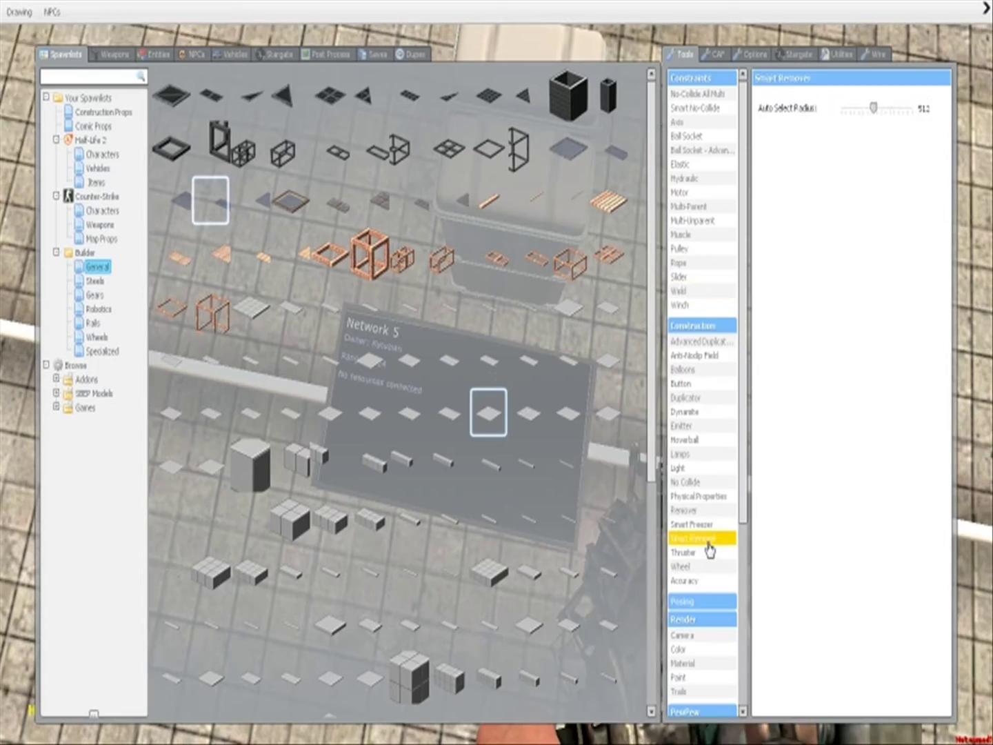
{"action": "key", "text": "q"}
{"action": "key", "text": "q"}
Spawn a Large Node 2048 resource node on the pad directly in front of the water tank.
{"action": "left_click", "coordinate": [717, 54]}
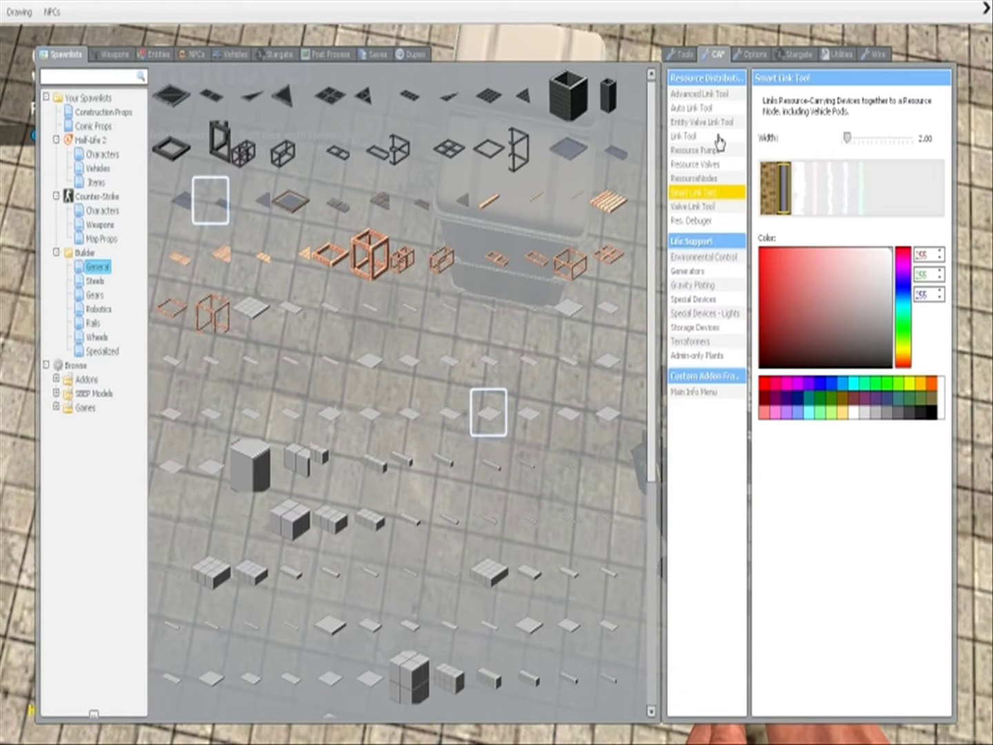
{"action": "left_click", "coordinate": [697, 178]}
{"action": "left_click", "coordinate": [815, 436]}
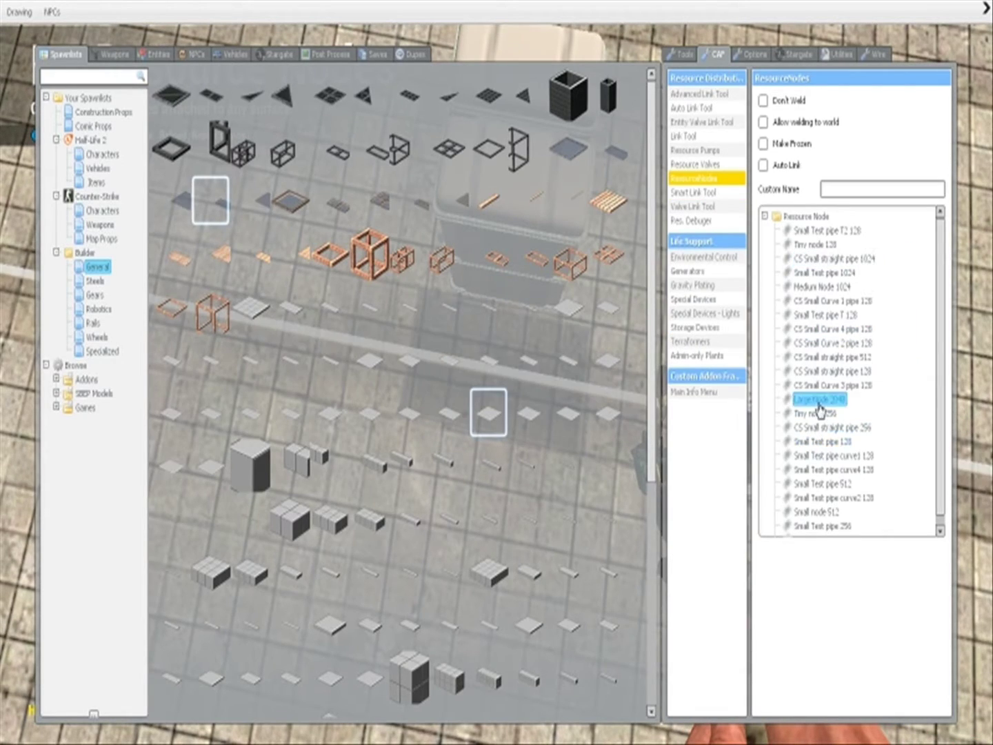
{"action": "key", "text": "q"}
{"action": "left_click", "coordinate": [496, 373]}
{"action": "scroll", "coordinate": [496, 373], "scroll_direction": "down", "scroll_amount": 1}
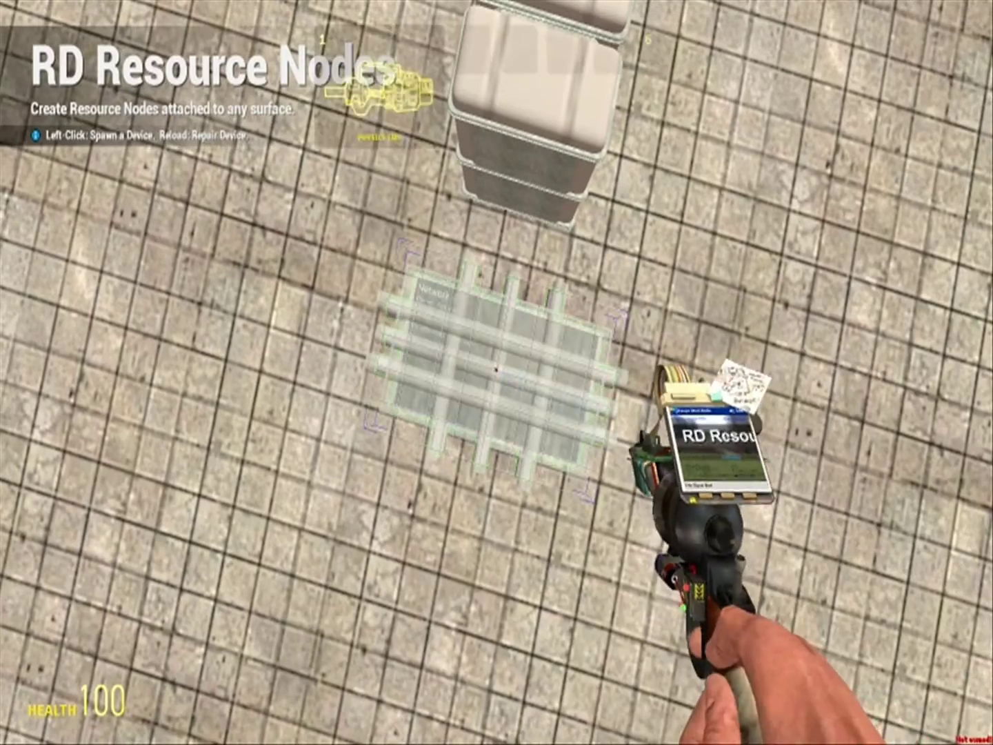
{"action": "left_click", "coordinate": [496, 372]}
{"action": "key", "text": "ctrl"}
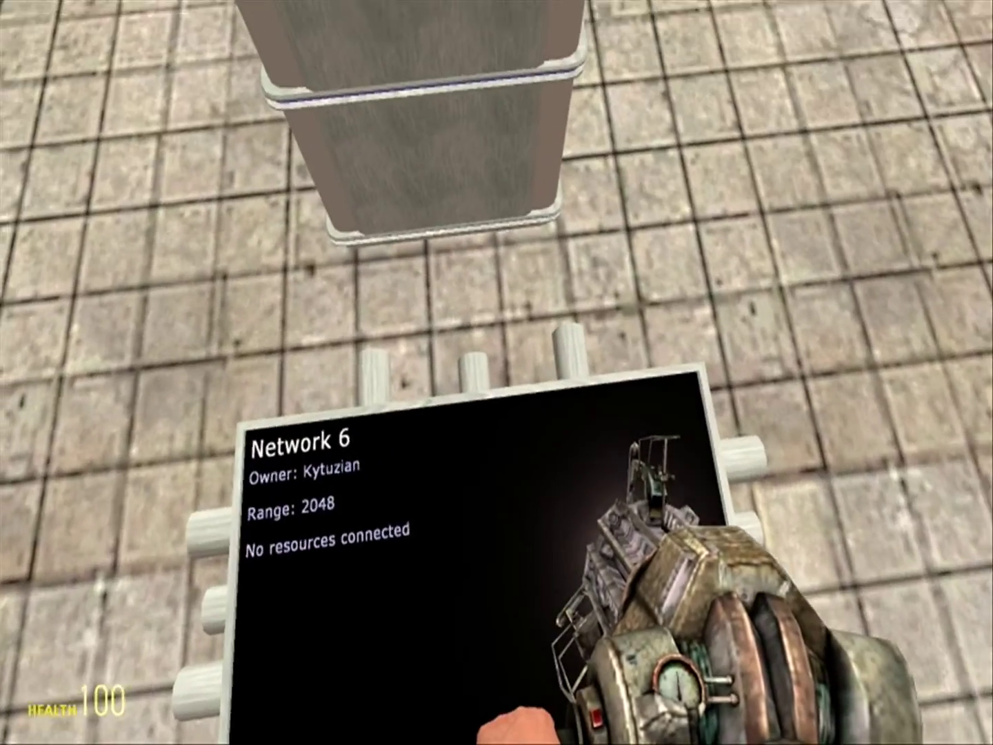
Link the water tank to the large resource node with the Smart Link Tool.
{"action": "key", "text": "q"}
{"action": "left_click", "coordinate": [682, 56]}
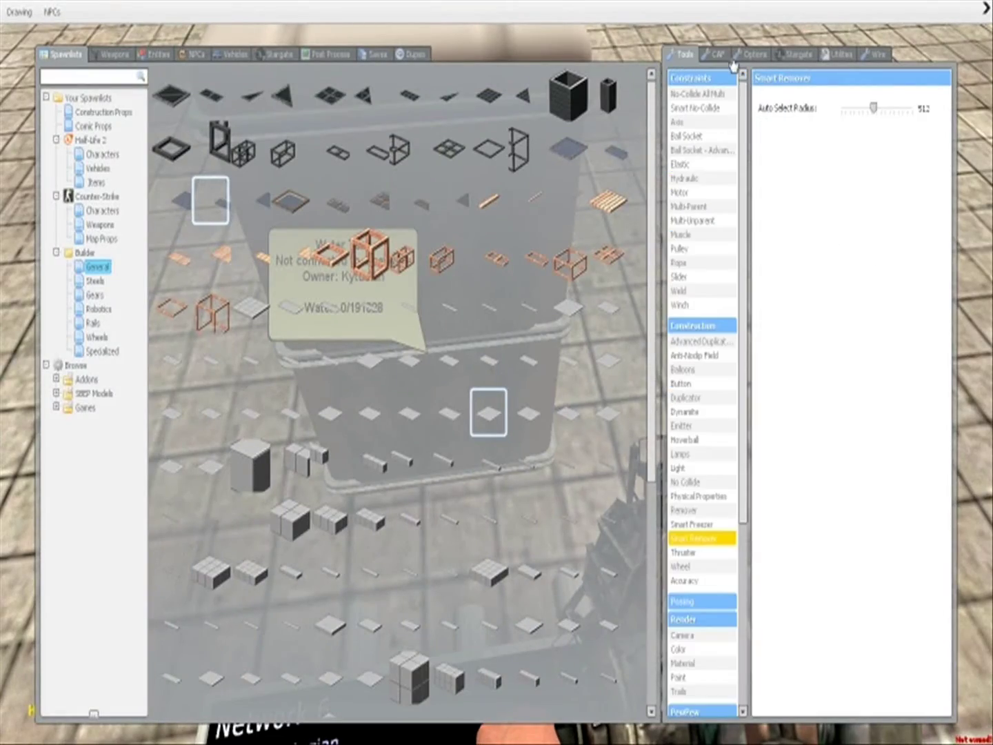
{"action": "left_click", "coordinate": [729, 58]}
{"action": "left_click", "coordinate": [704, 207]}
{"action": "key", "text": "q"}
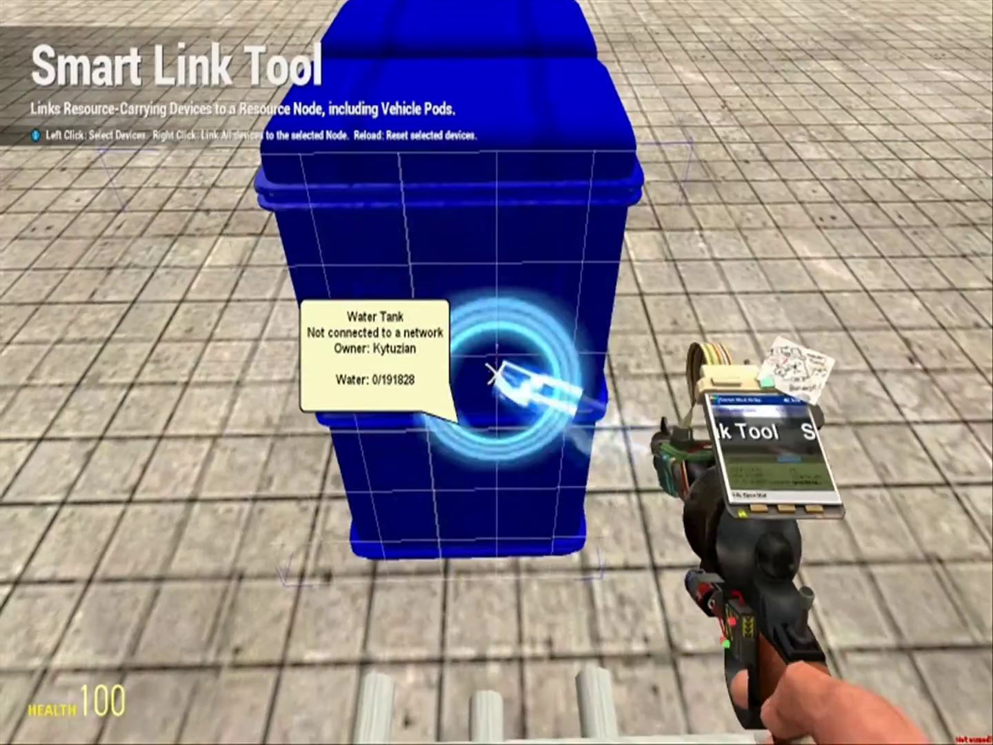
{"action": "key", "text": "s"}
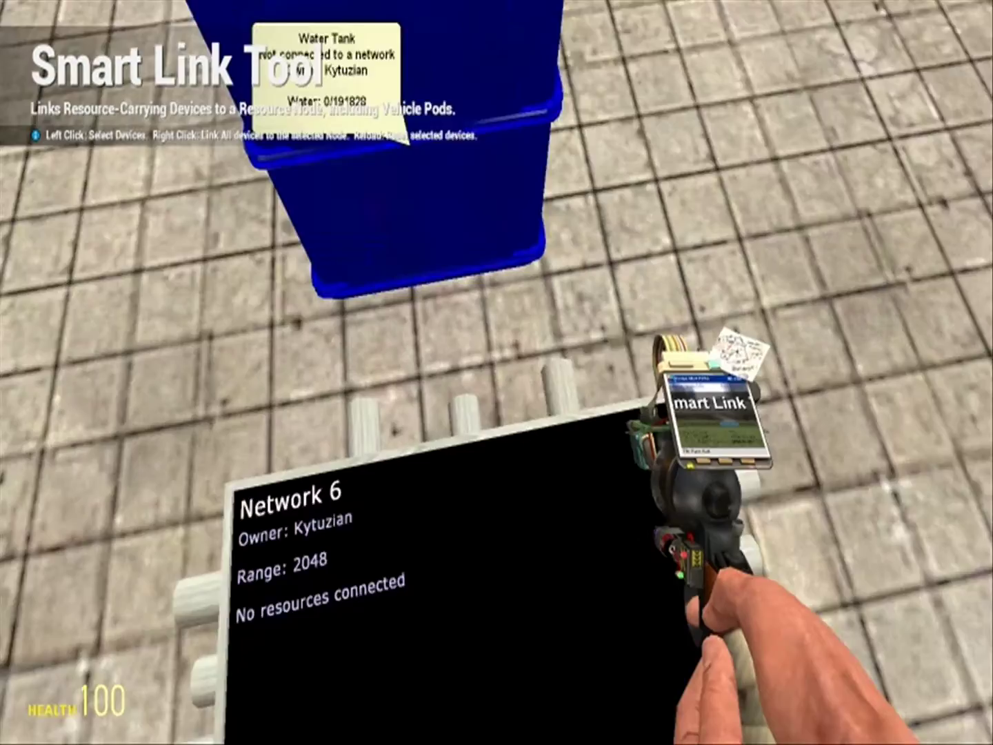
{"action": "right_click", "coordinate": [495, 372]}
Clear the Smart Link Tool's selection of the linked water tank.
{"action": "left_click", "coordinate": [495, 371]}
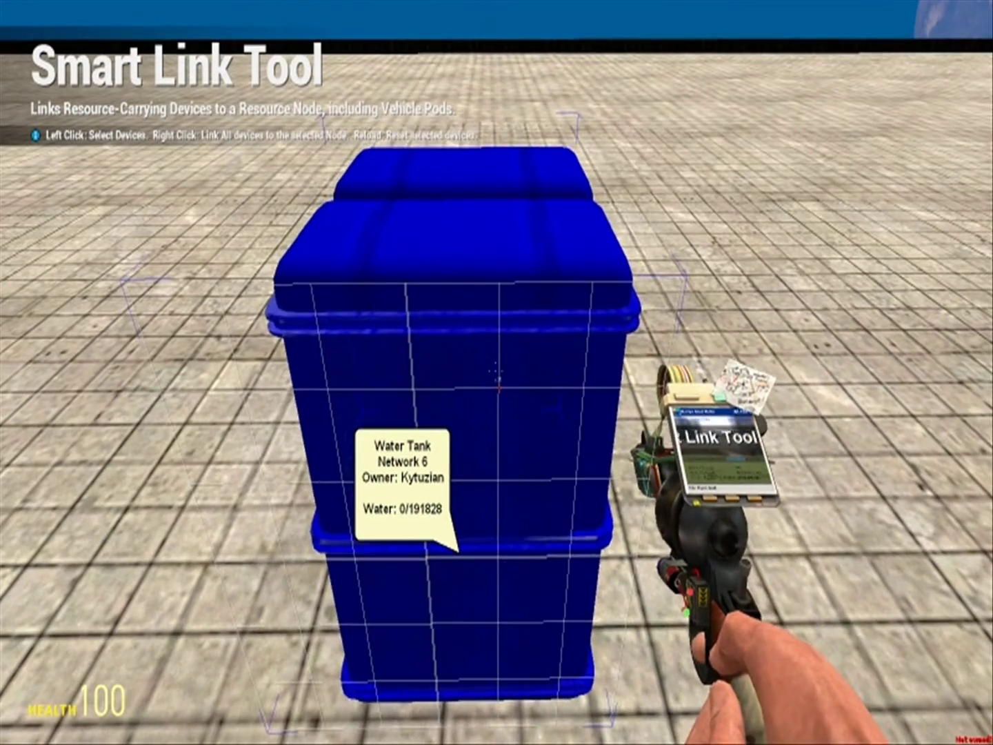
{"action": "key", "text": "r"}
{"action": "left_click", "coordinate": [494, 372]}
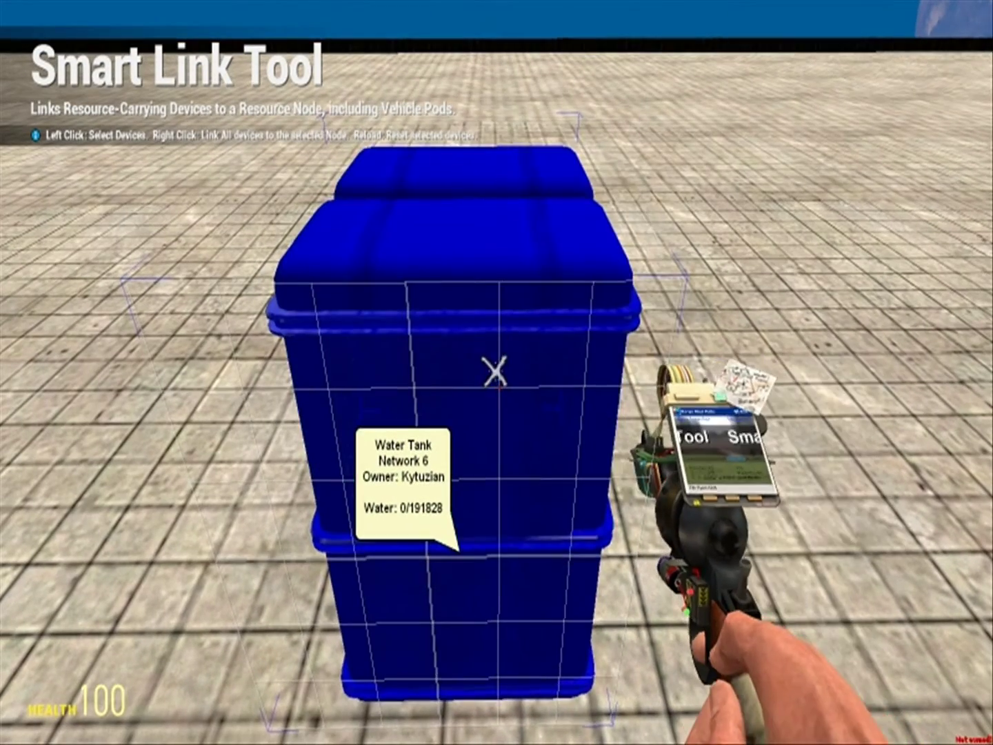
{"action": "left_click", "coordinate": [497, 373]}
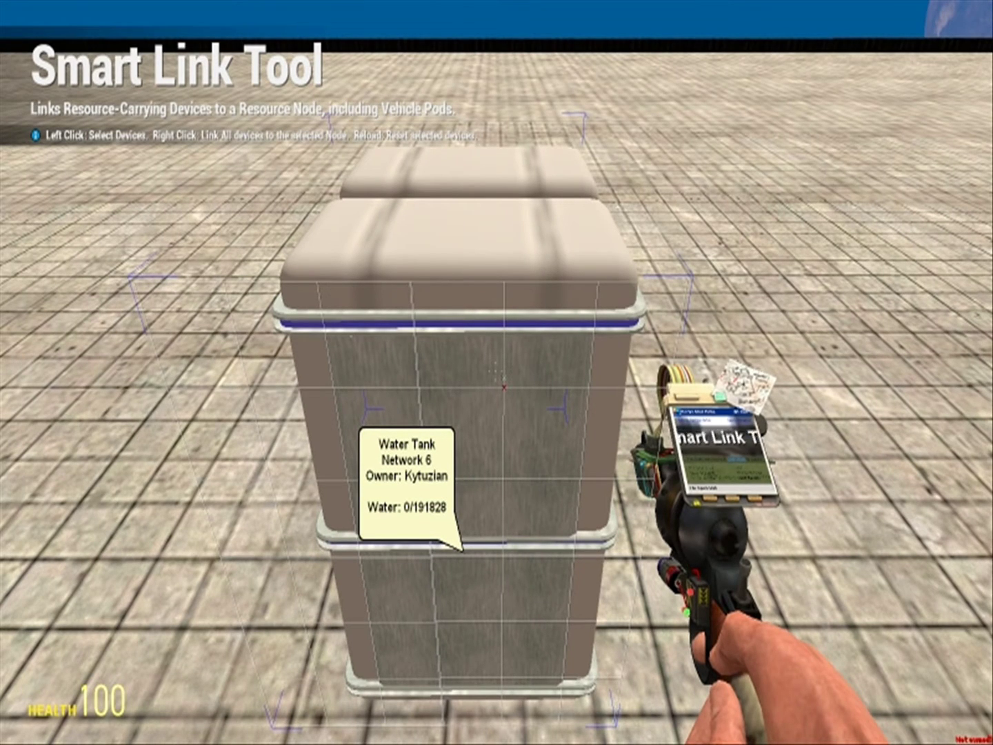
{"action": "scroll", "coordinate": [495, 372], "scroll_direction": "up", "scroll_amount": 4}
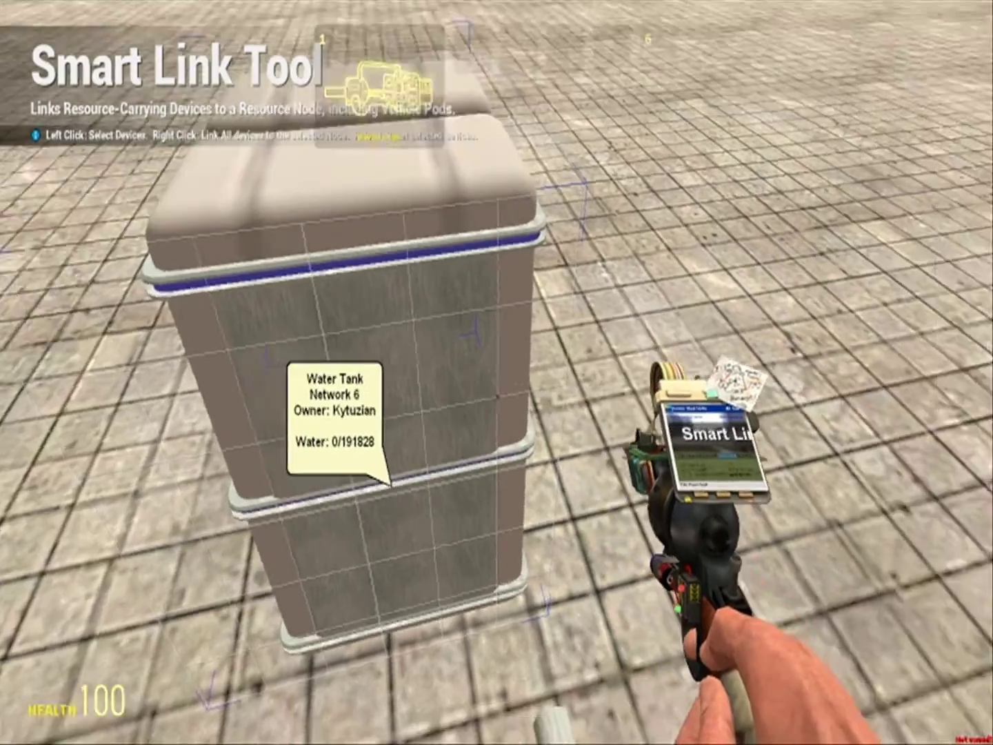
Examine the linked water tank's readout and the large resource node's network display from close up.
{"action": "left_click", "coordinate": [495, 372]}
{"action": "key", "text": "s"}
{"action": "key", "text": "w"}
{"action": "key", "text": "w"}
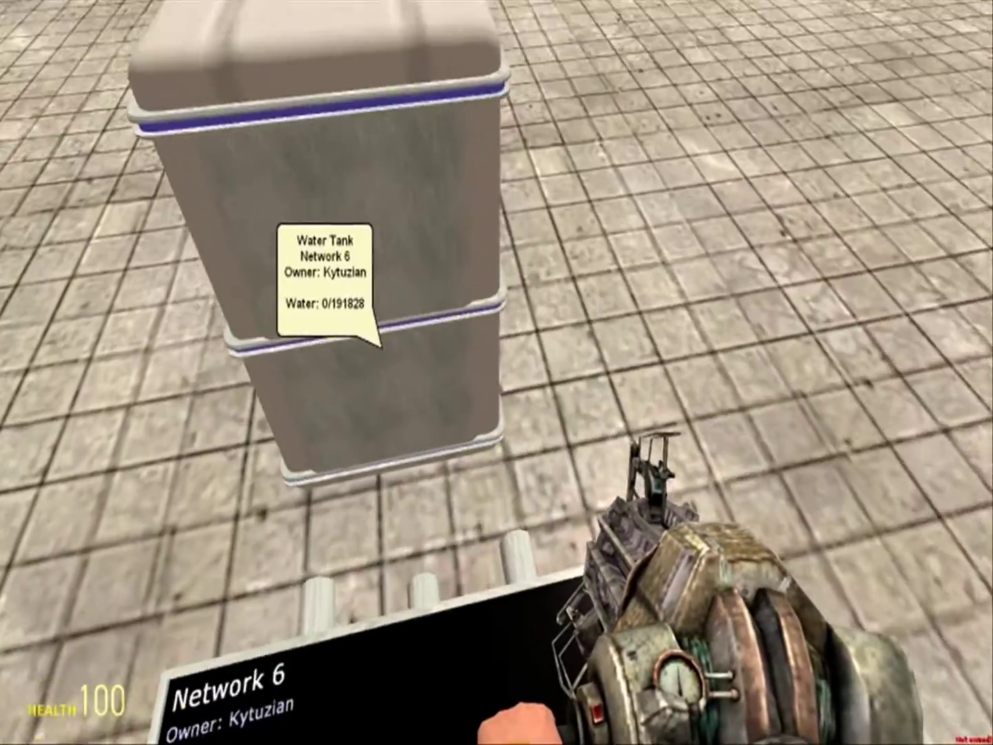
{"action": "key", "text": "s"}
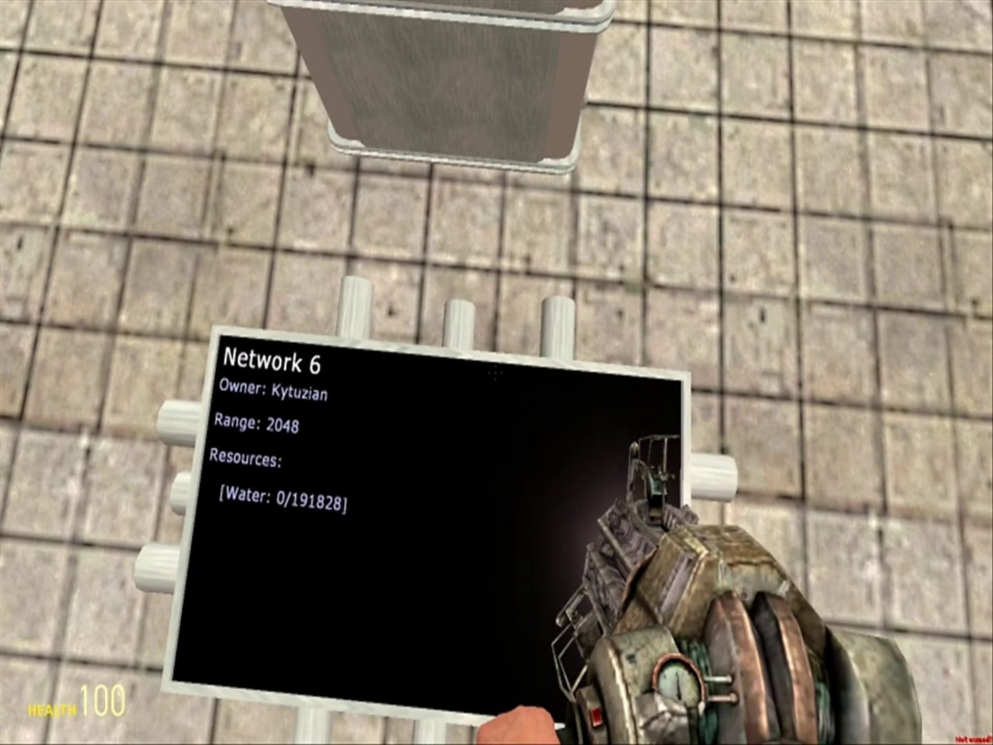
{"action": "key", "text": "s"}
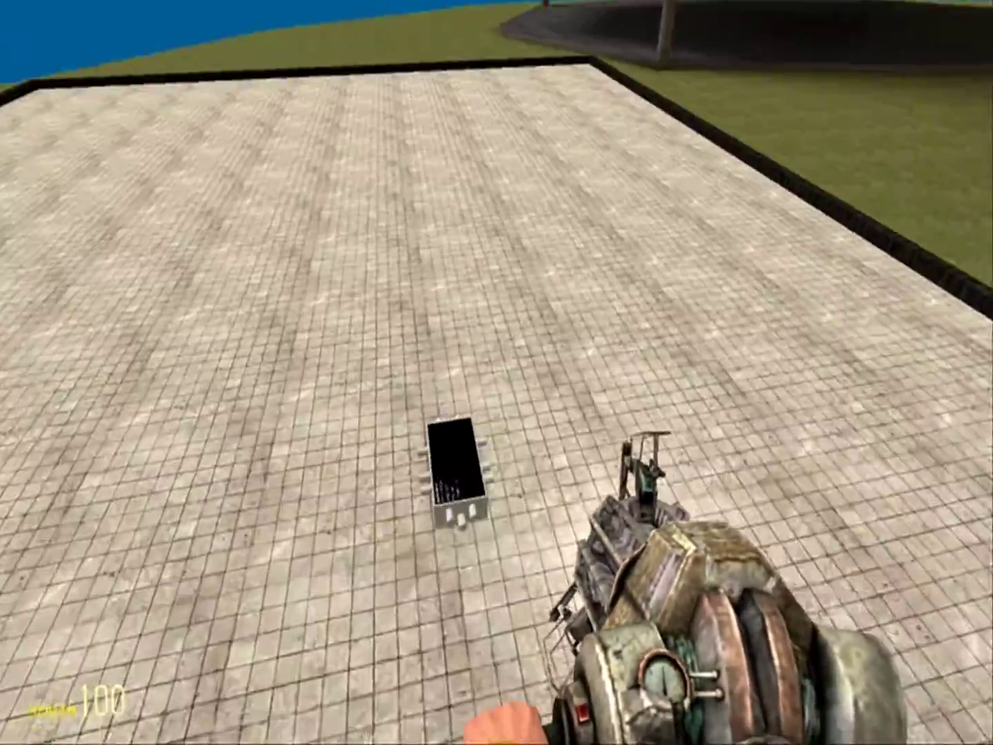
Spawn a flat dark panel from the Life Support Special Devices in front of the resource node and lift it with the physics gun.
{"action": "key", "text": "d"}
{"action": "key", "text": "w"}
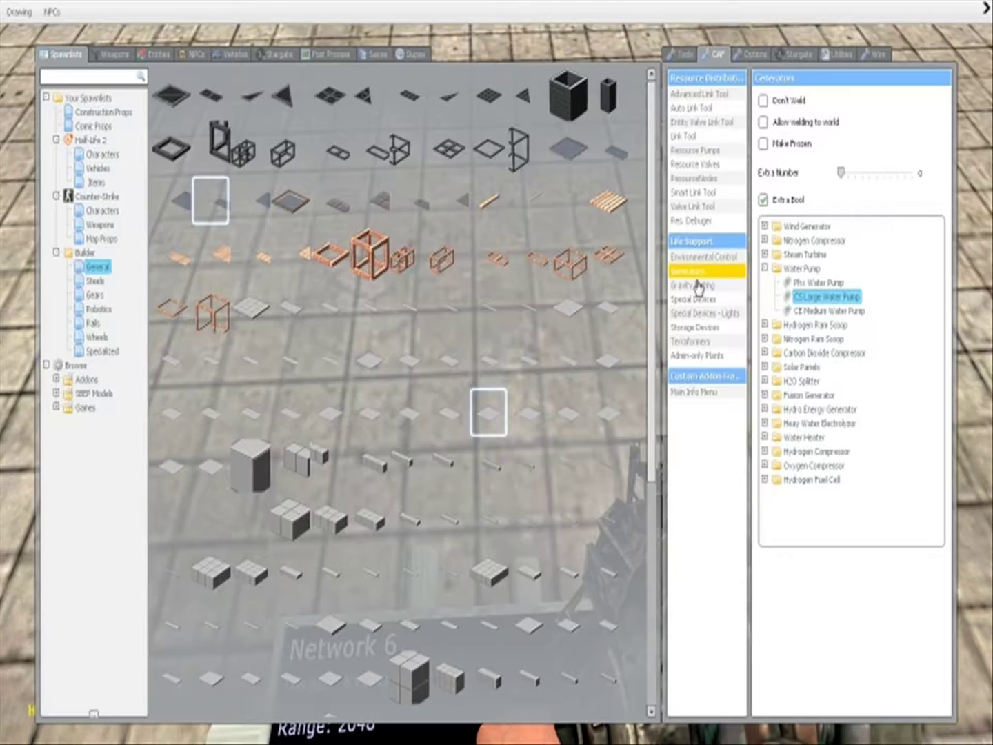
{"action": "left_click", "coordinate": [711, 300]}
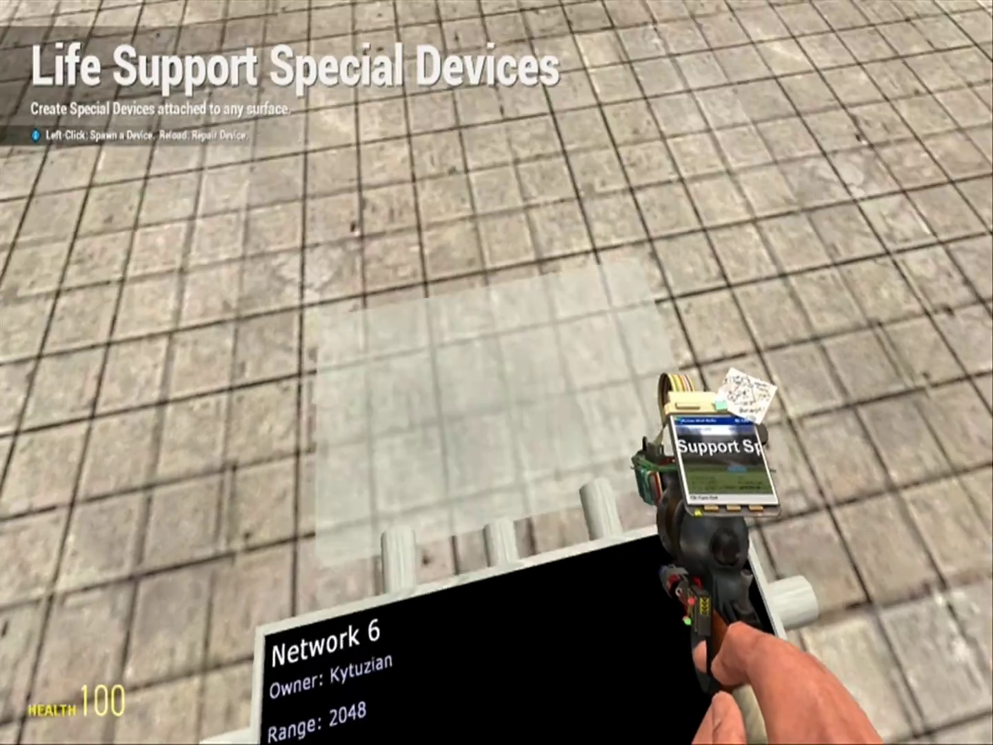
{"action": "key", "text": "q"}
{"action": "left_click", "coordinate": [822, 187]}
{"action": "key", "text": "q"}
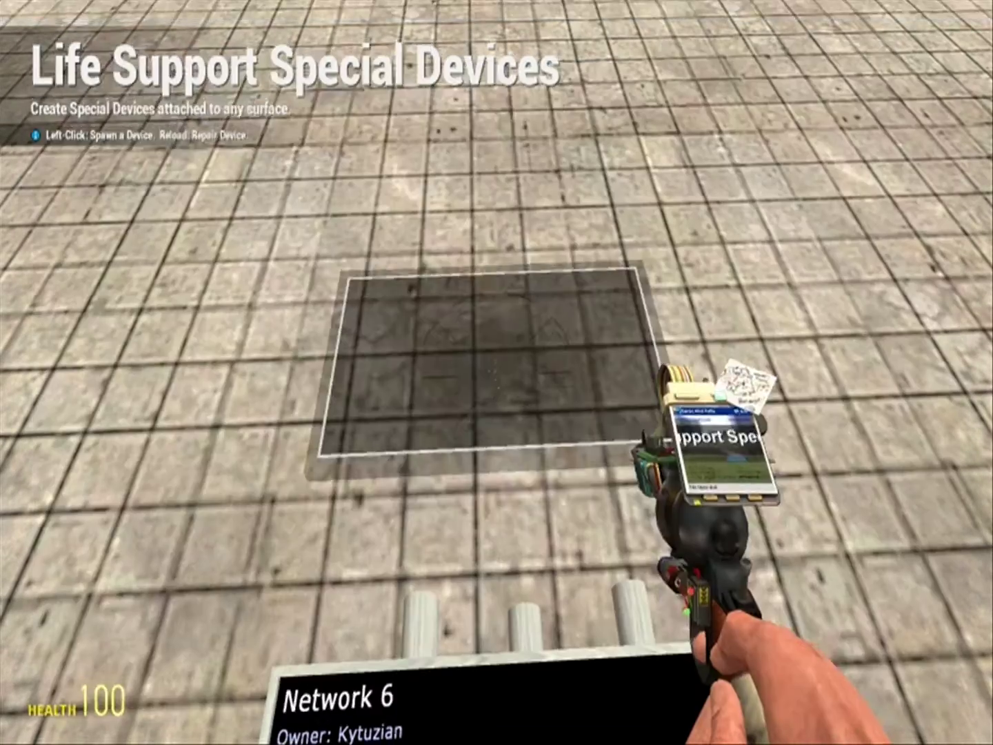
{"action": "left_click", "coordinate": [496, 372]}
{"action": "key", "text": "1"}
{"action": "left_click", "coordinate": [497, 373]}
{"action": "left_click_drag", "start_coordinate": [496, 373], "coordinate": [496, 239]}
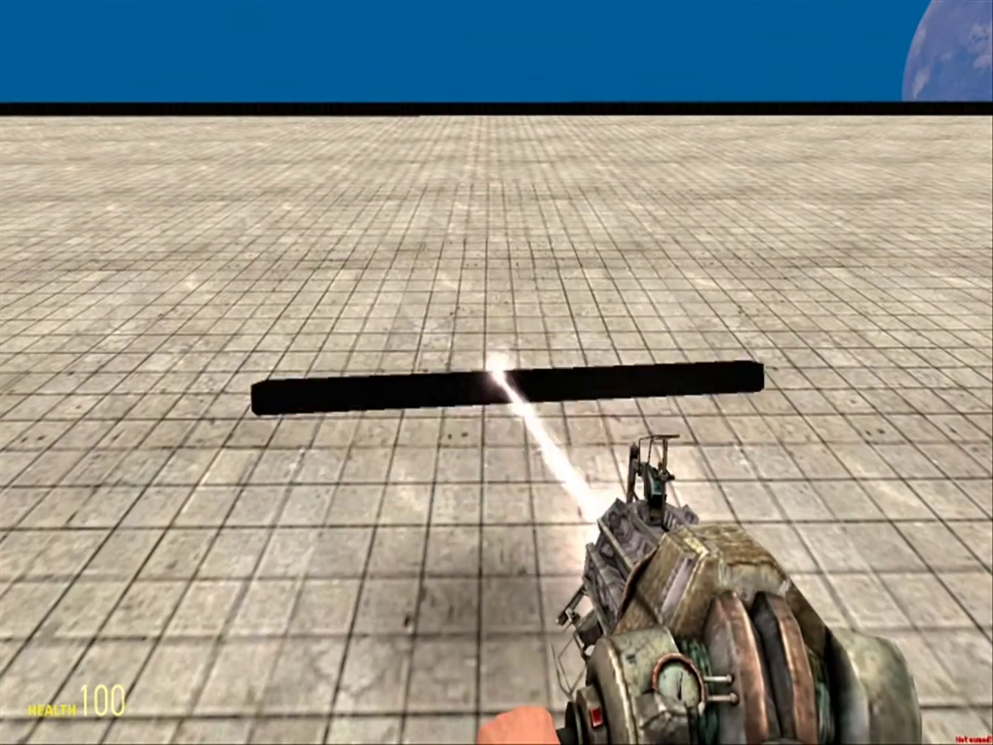
{"action": "left_click_drag", "start_coordinate": [497, 373], "coordinate": [496, 372]}
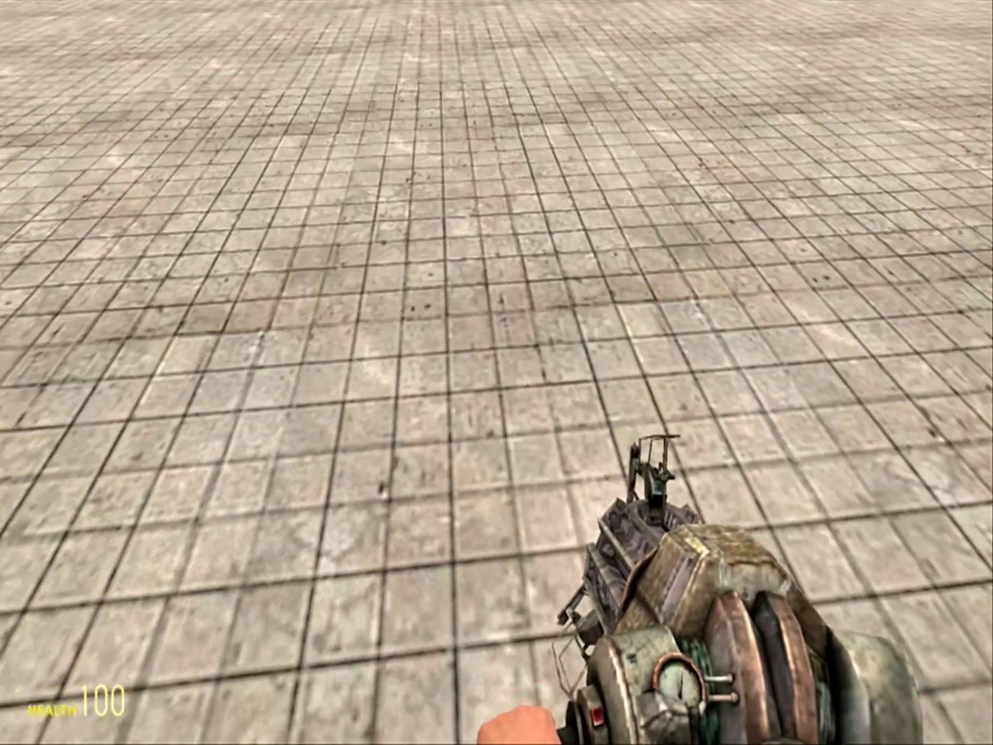
Spawn a Basic Terraformer in front of the resource node to inspect its resource readout, and undo the spawn.
{"action": "key", "text": "q"}
{"action": "left_click", "coordinate": [711, 344]}
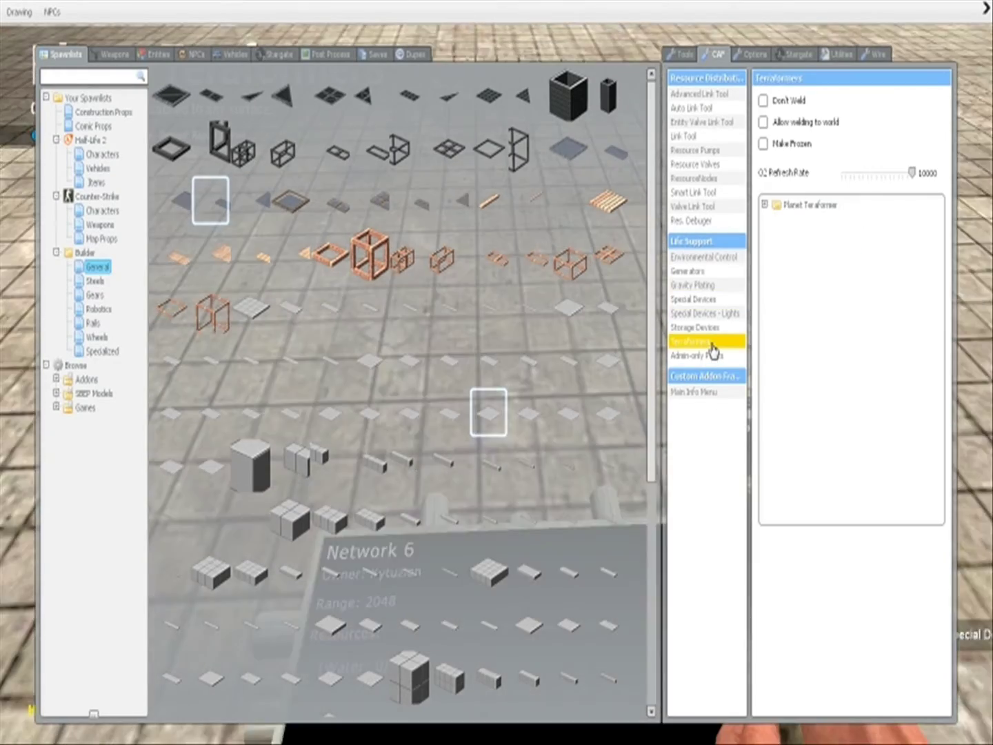
{"action": "left_click", "coordinate": [764, 204]}
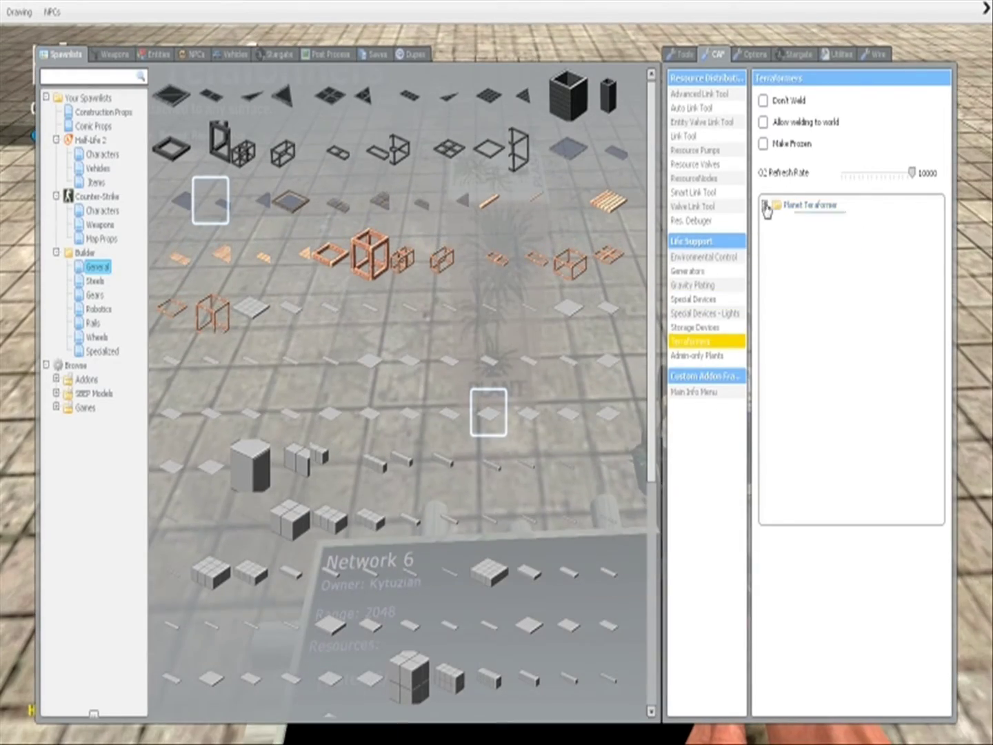
{"action": "left_click", "coordinate": [802, 219]}
{"action": "key", "text": "q"}
{"action": "left_click", "coordinate": [496, 372]}
{"action": "key", "text": "1"}
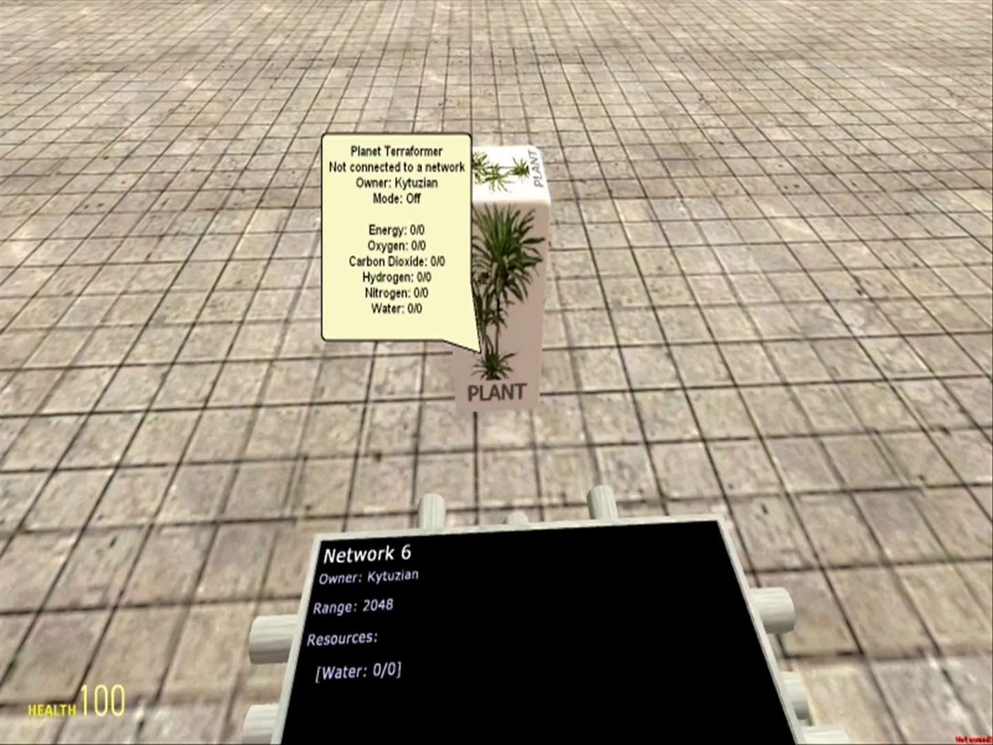
{"action": "key", "text": "w"}
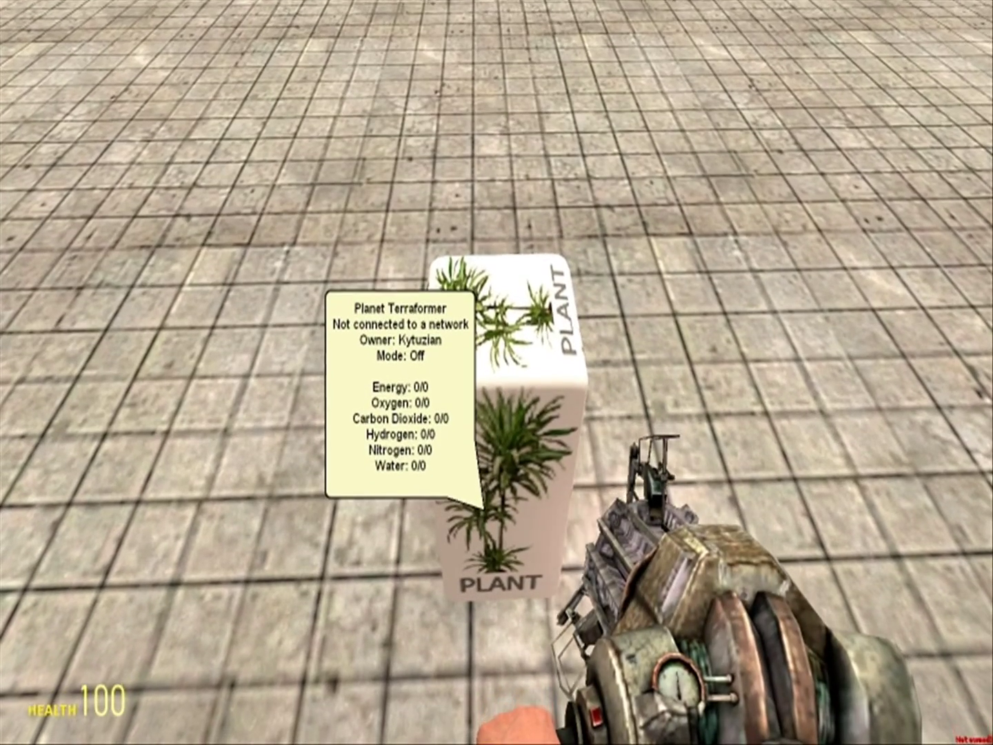
{"action": "key", "text": "z"}
Browse the Storage Devices and Environmental Control categories, checking the Atmospheric Probes group.
{"action": "key", "text": "q"}
{"action": "left_click", "coordinate": [717, 327]}
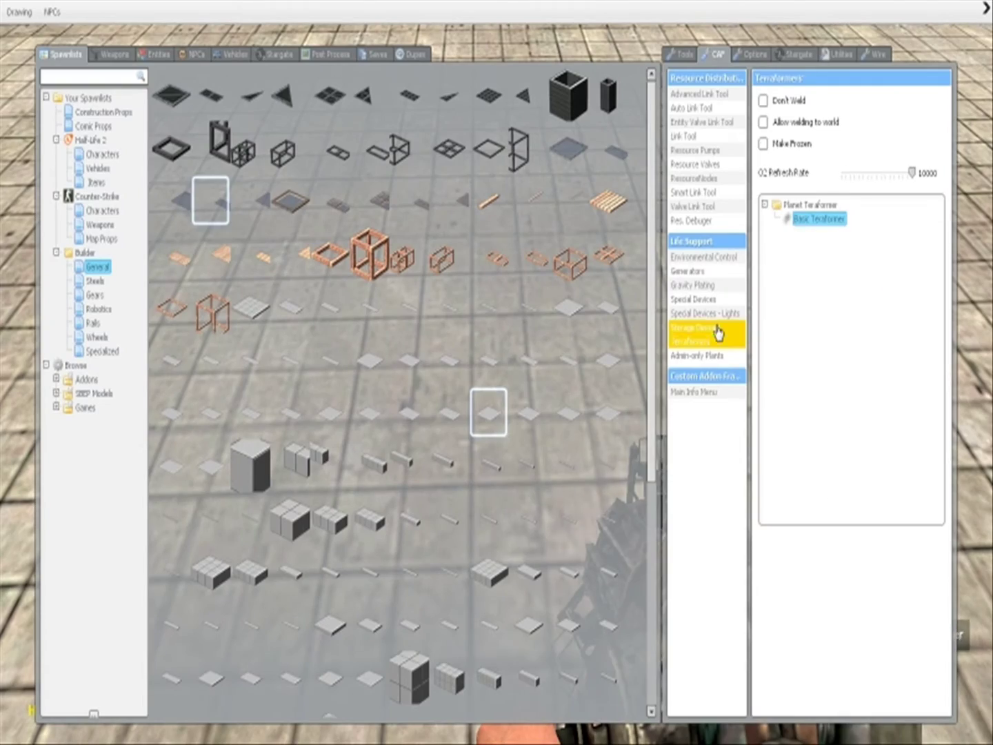
{"action": "left_click", "coordinate": [764, 256]}
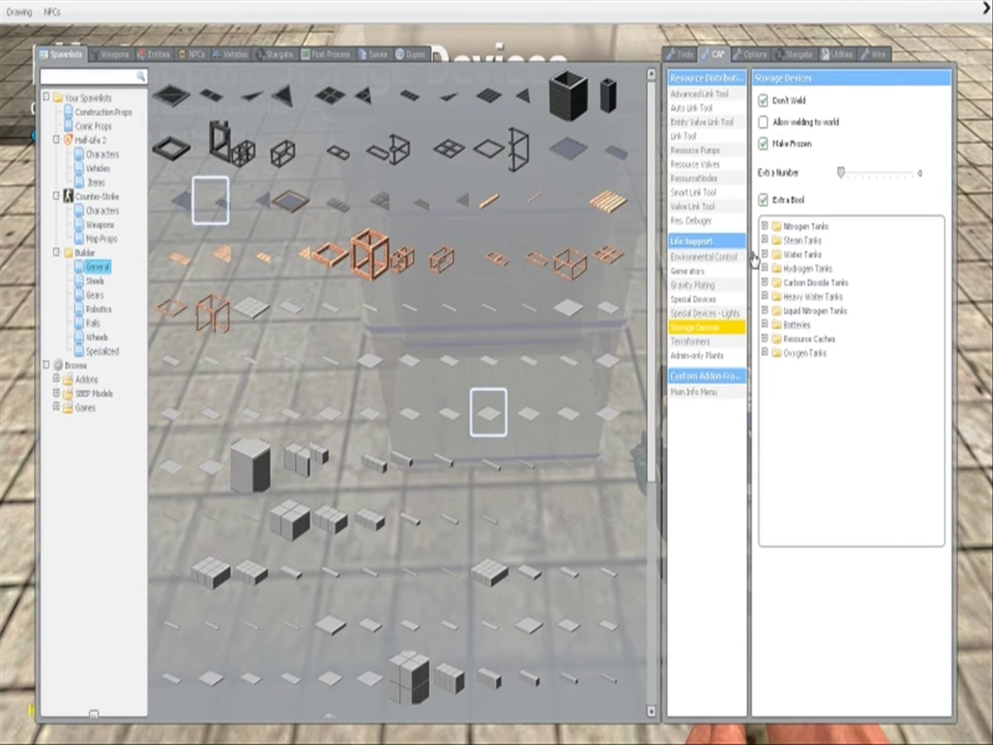
{"action": "left_click", "coordinate": [735, 257]}
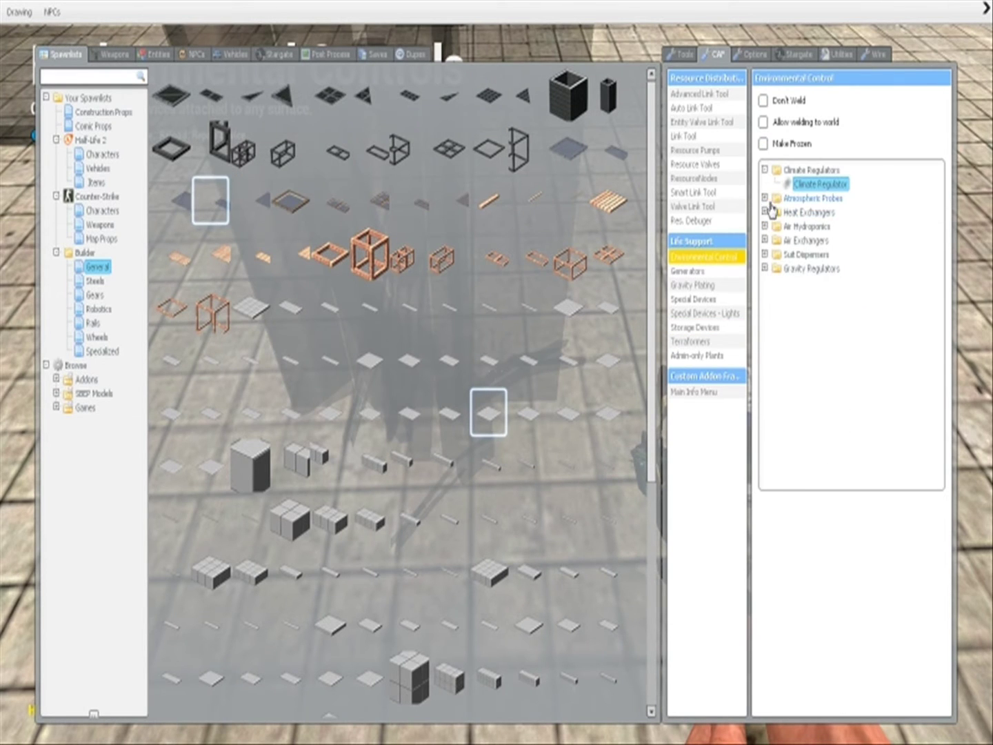
{"action": "left_click", "coordinate": [764, 197]}
{"action": "left_click", "coordinate": [764, 198]}
{"action": "key", "text": "q"}
{"action": "key", "text": "s"}
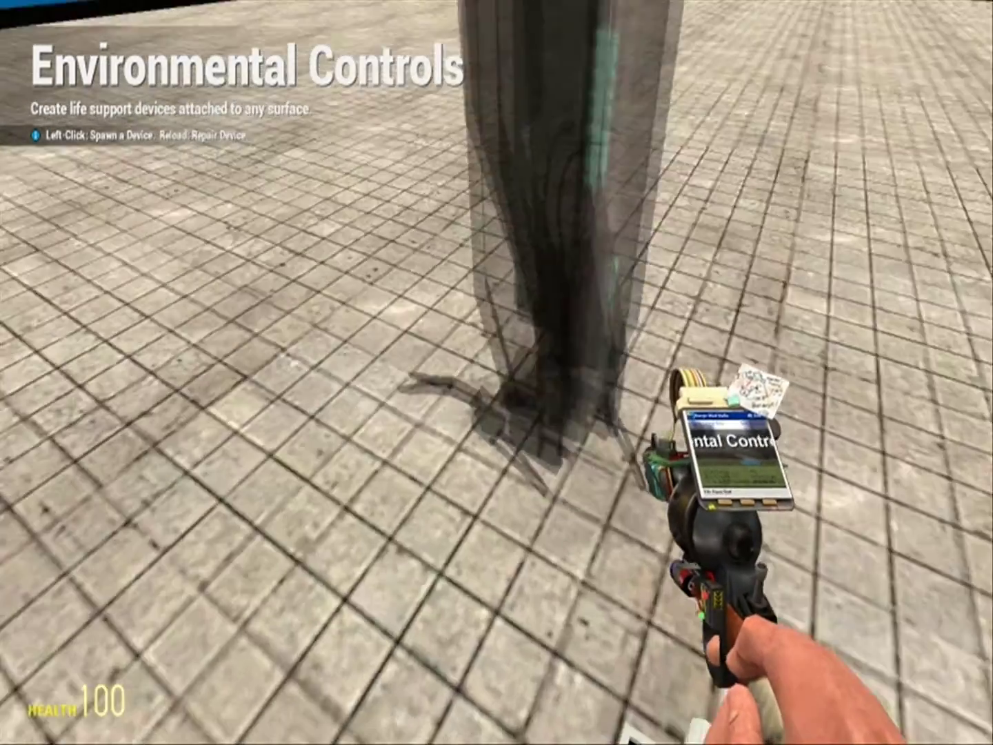
{"action": "key", "text": "1"}
Remove the large resource node from the pad with the Smart Remover.
{"action": "key", "text": "q"}
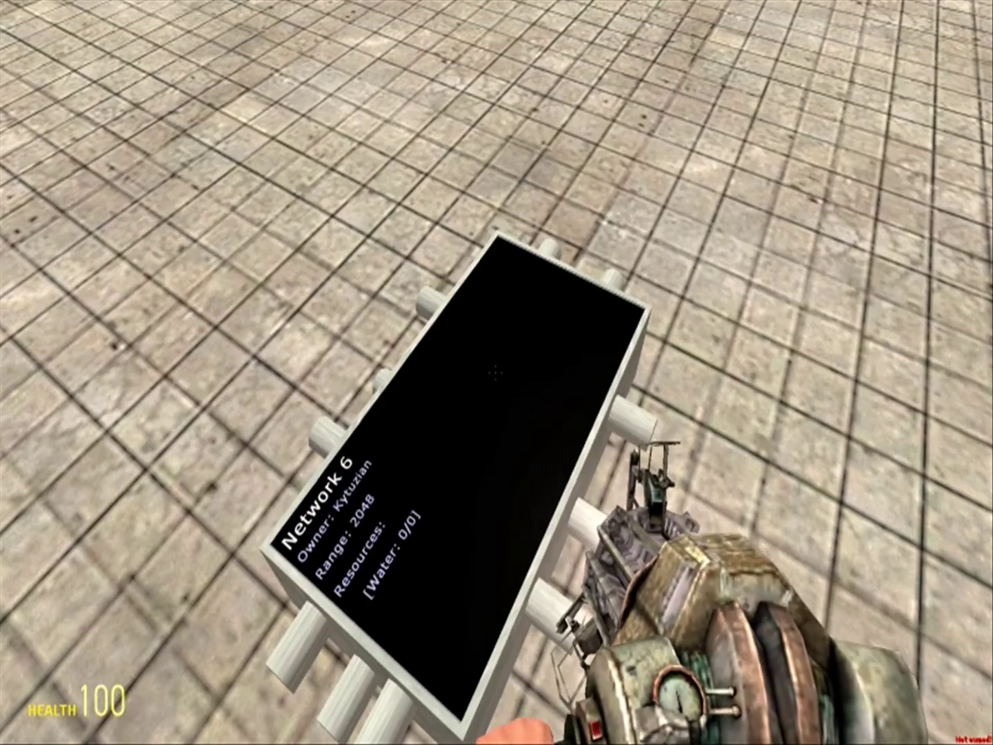
{"action": "key", "text": "q"}
{"action": "left_click", "coordinate": [683, 55]}
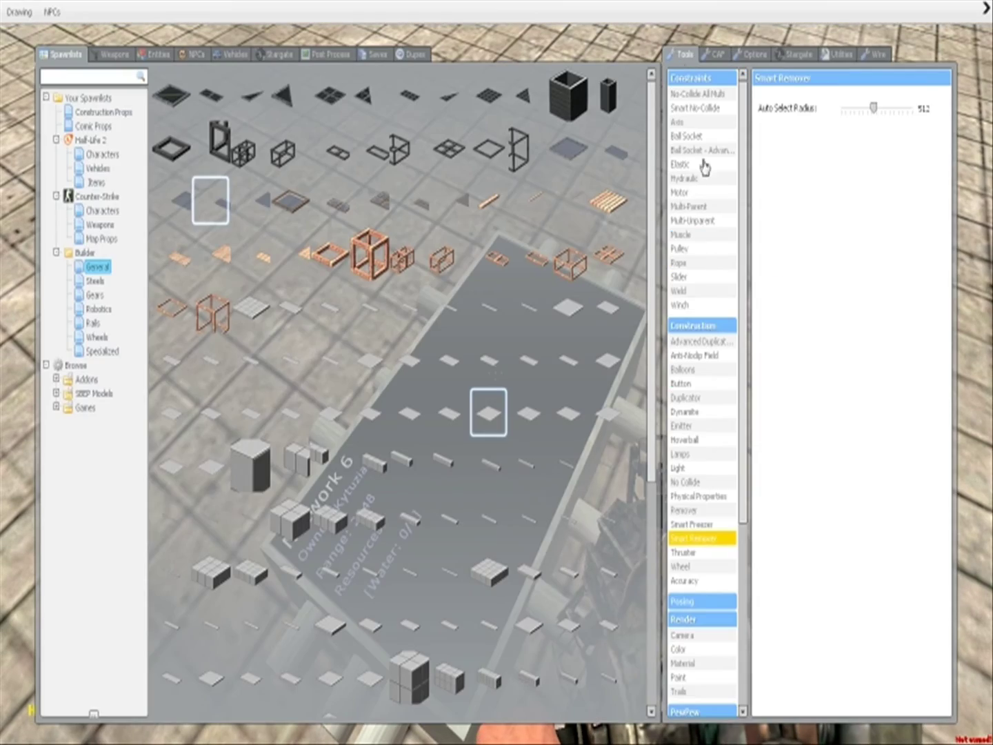
{"action": "left_click", "coordinate": [697, 539]}
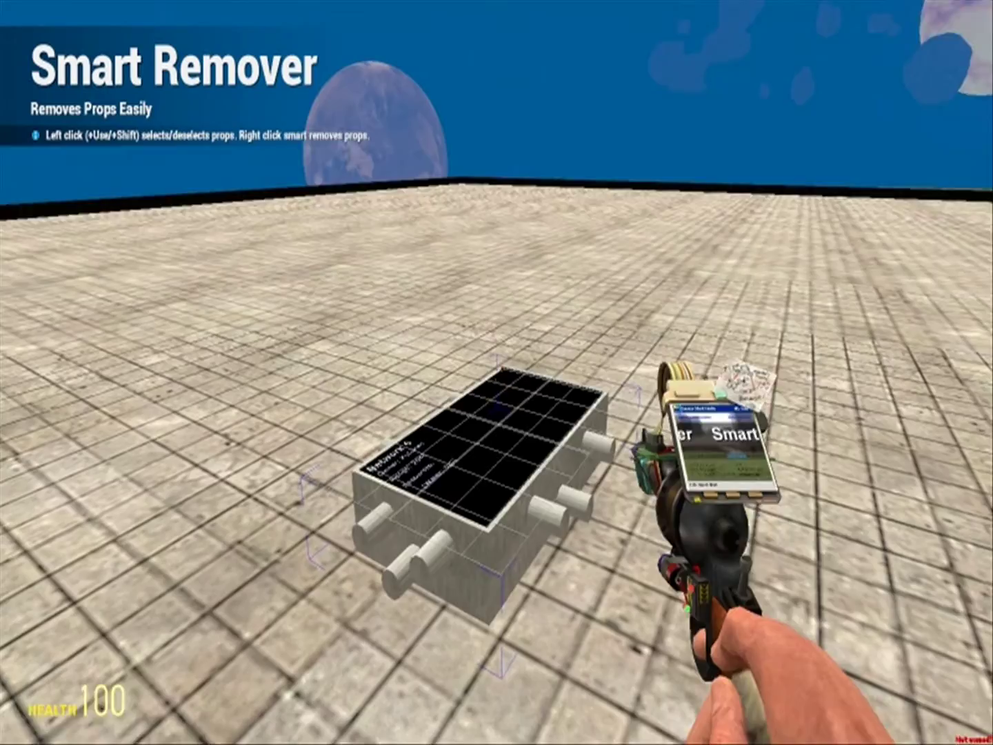
{"action": "left_click", "coordinate": [496, 373]}
{"action": "right_click", "coordinate": [497, 373]}
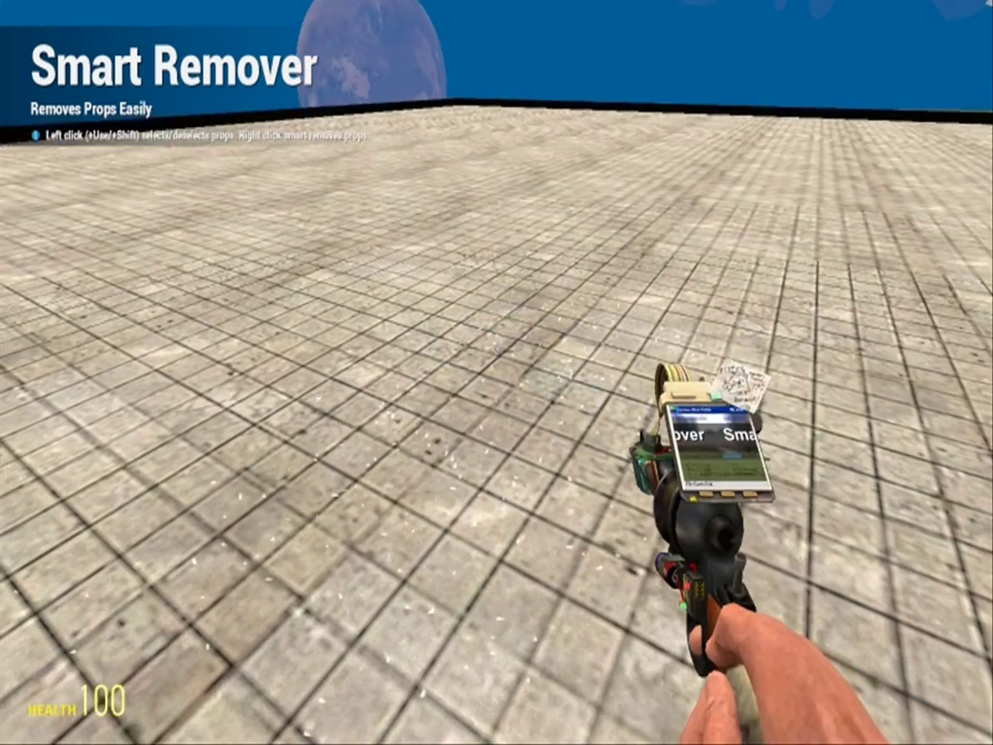